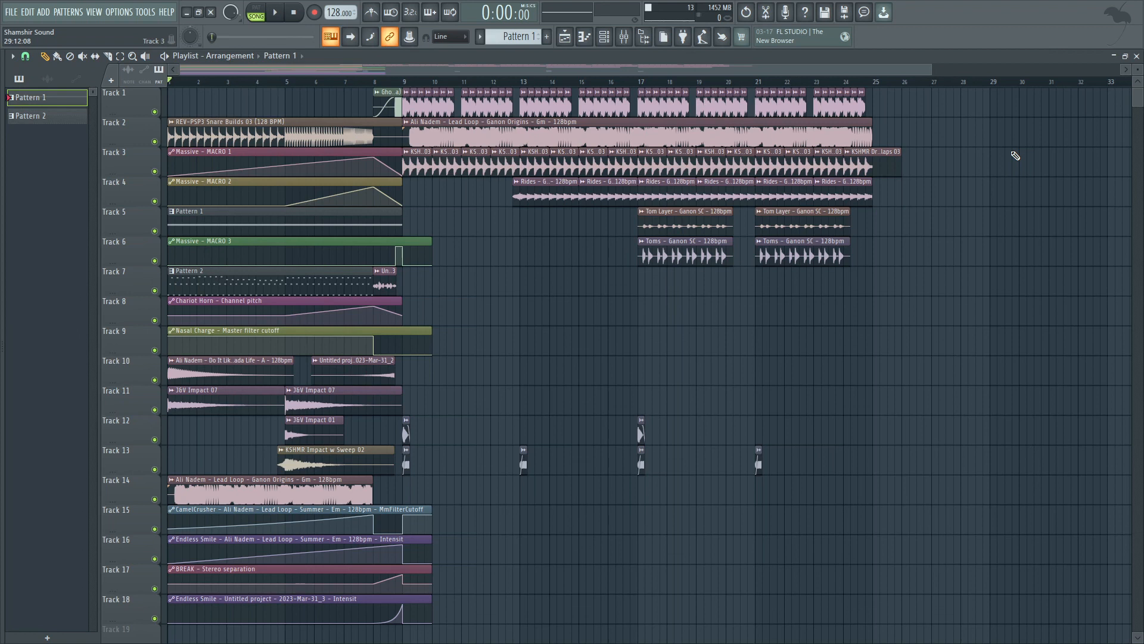
Play the whole arrangement from the start through the drop, and stop playback.
key("space")
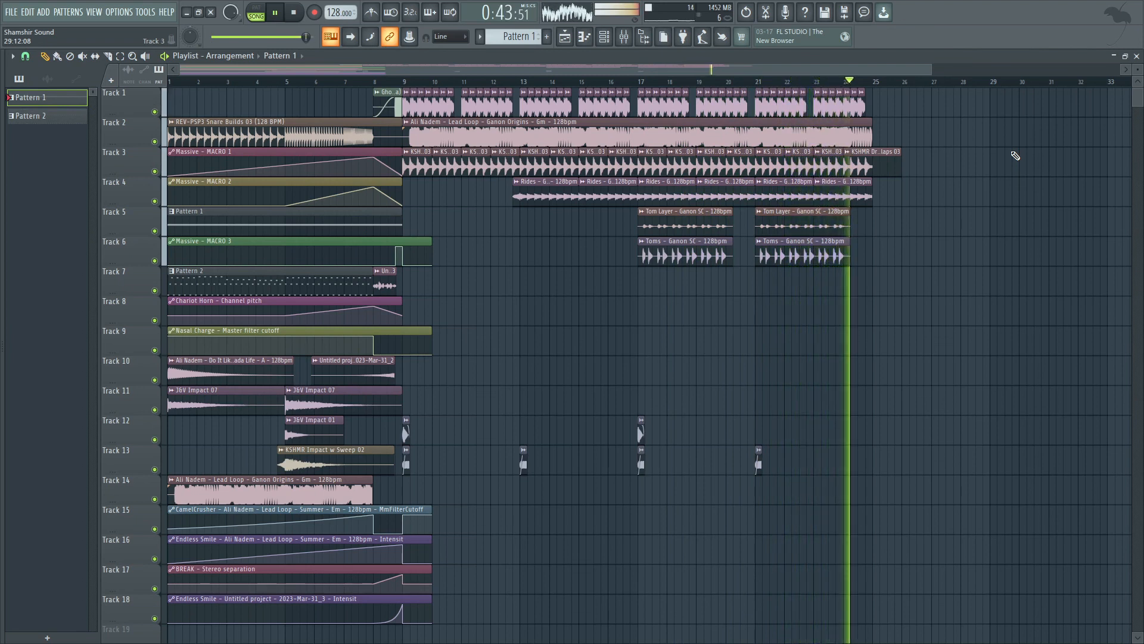
key("space")
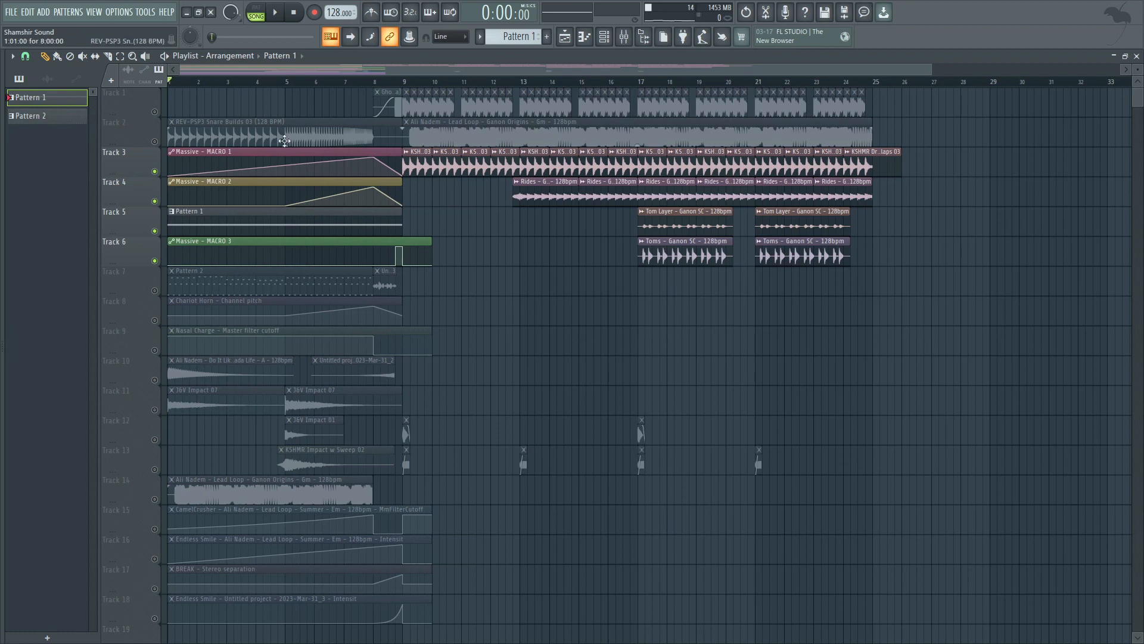
Display Pattern 1's notes in the piano roll and show the Massive synth that plays them.
double_click(292, 215)
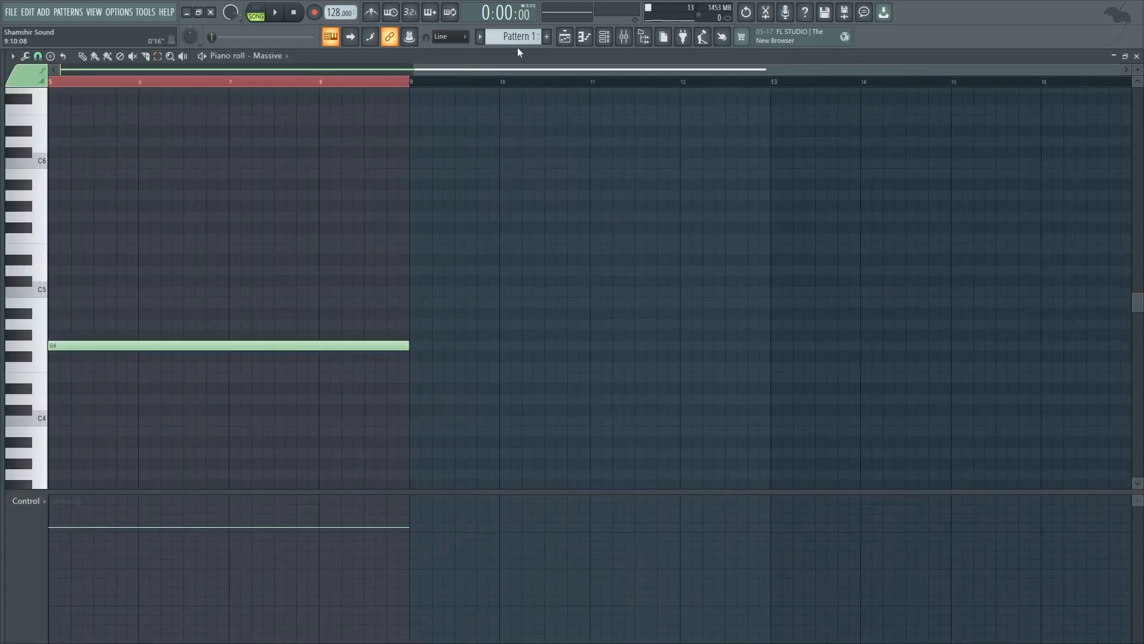
left_click(605, 37)
left_click(717, 245)
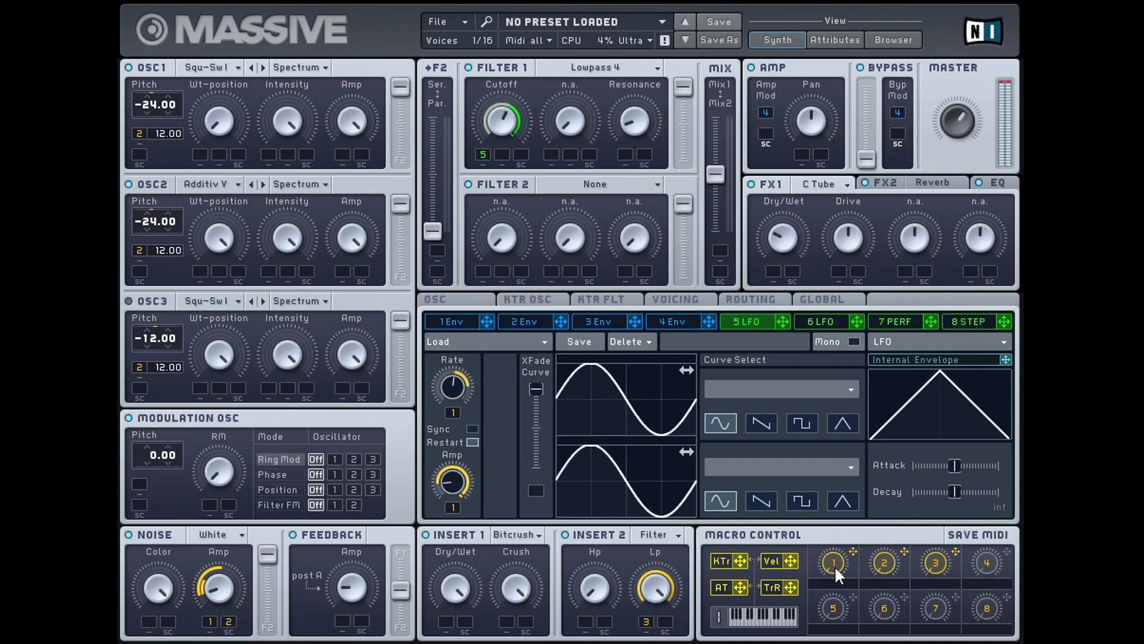
Try out Massive's macros 1 and 2 and examine its FX2 reverb and EQ settings.
left_click_drag(836, 529, 841, 495)
left_click_drag(887, 557, 893, 518)
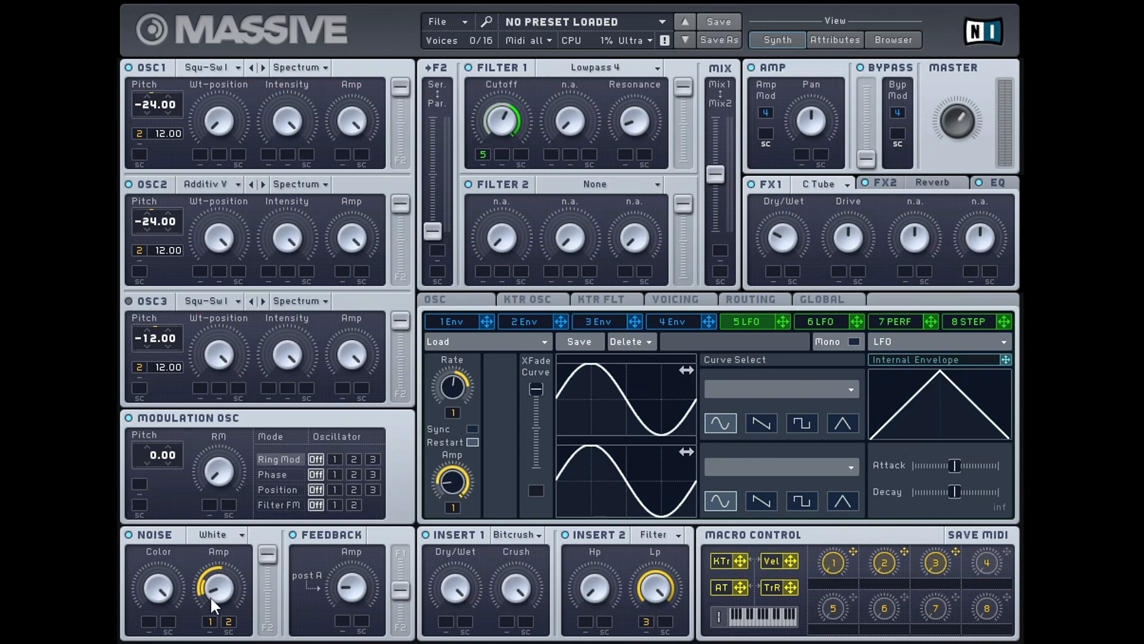
left_click(946, 185)
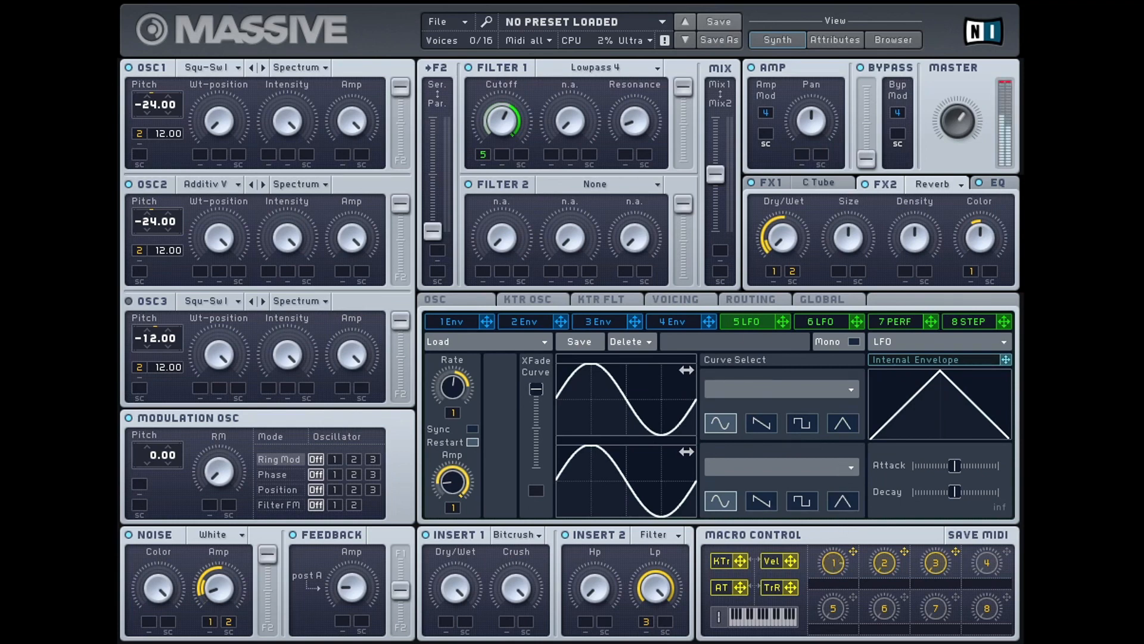
left_click(1007, 182)
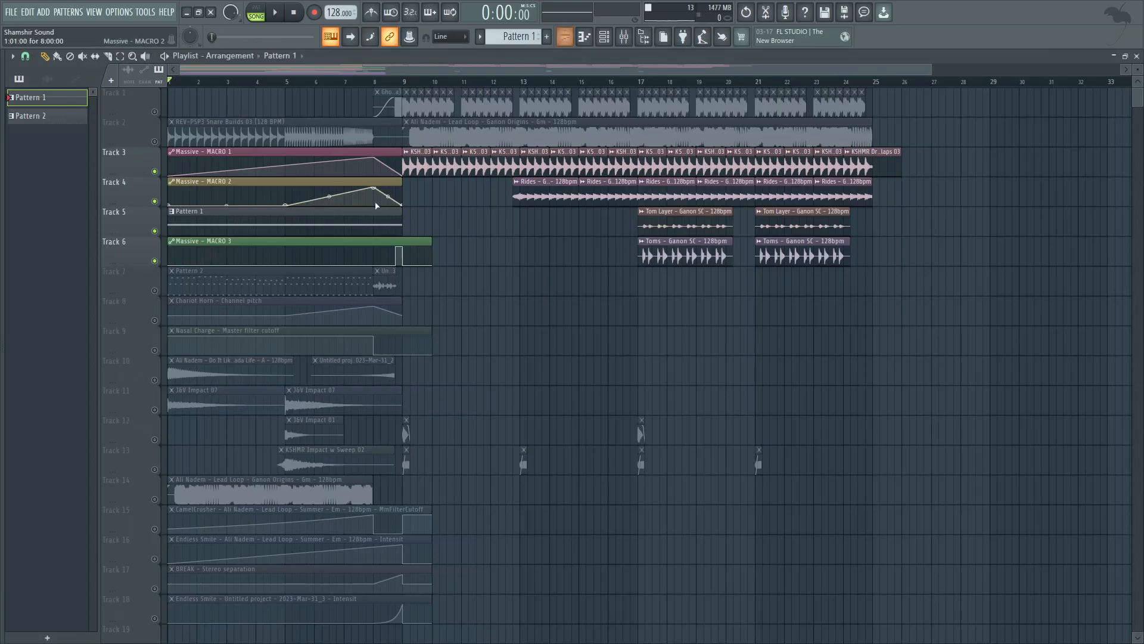
Examine the Massive macro 3 automation on track 6, and play the riser build-up into the drop.
left_click_drag(398, 262, 401, 246)
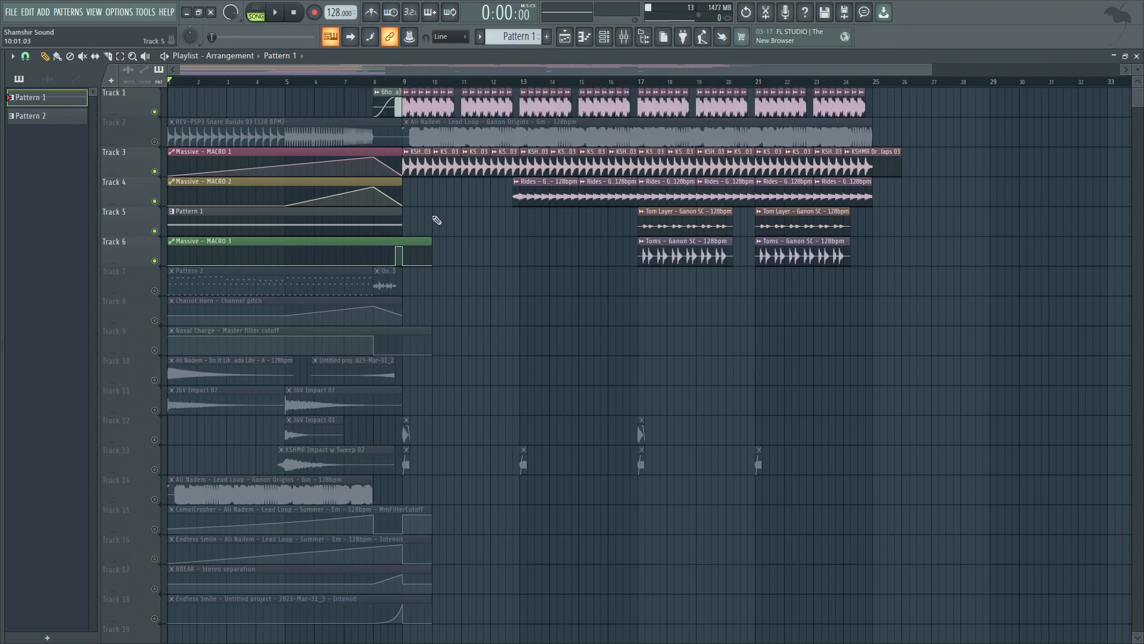
left_click(275, 13)
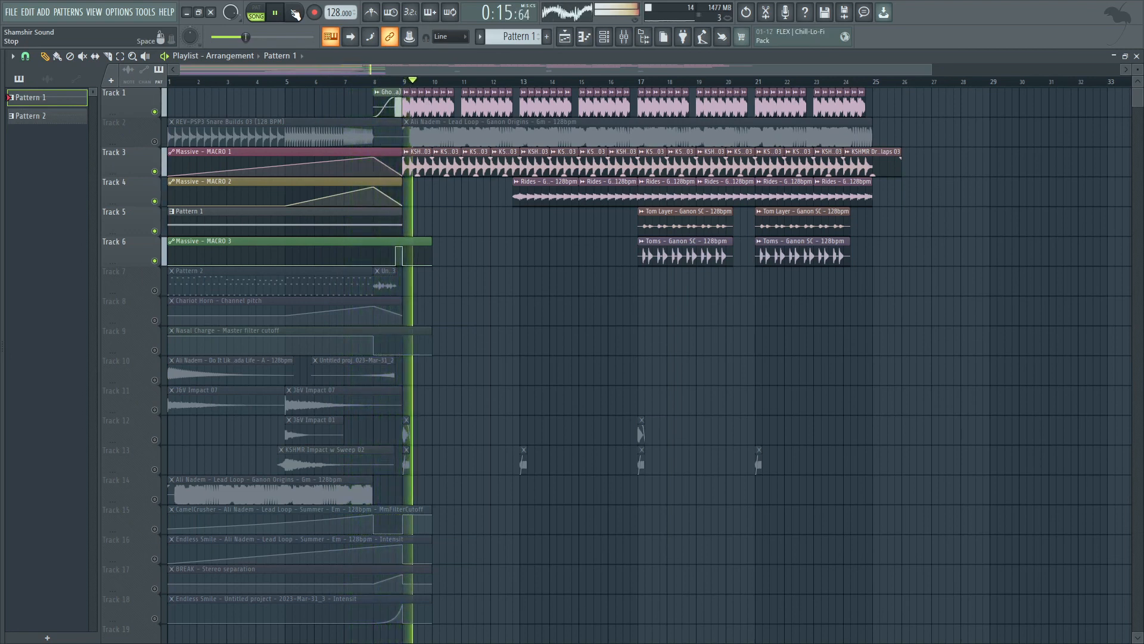
left_click(295, 14)
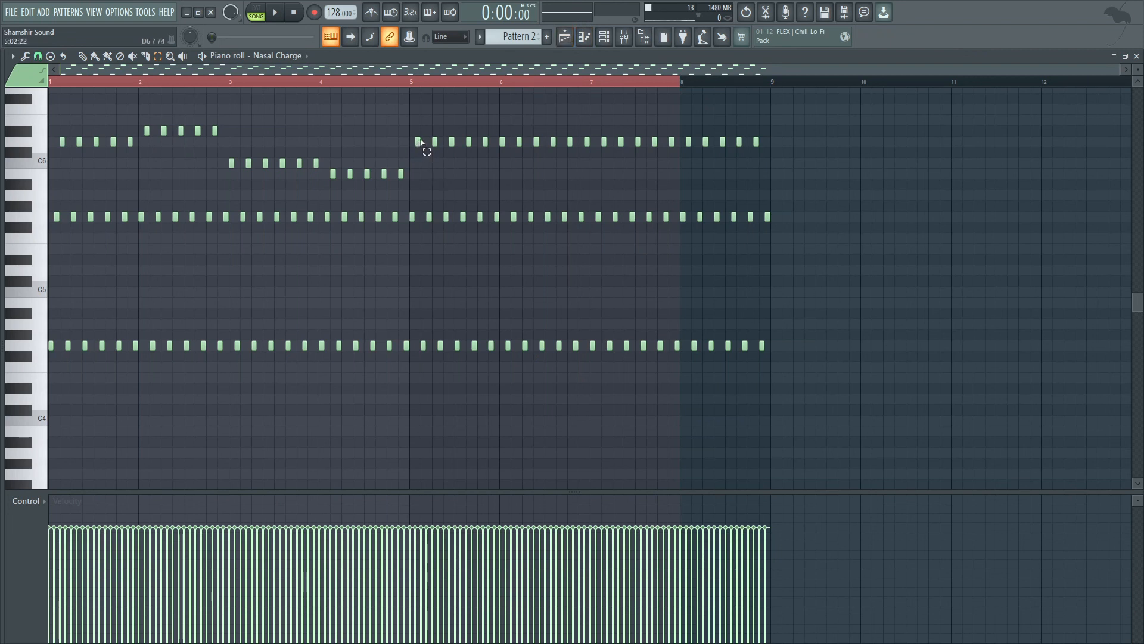
Return from Pattern 2's notes to the playlist and play the build-up with tracks 3 to 9 audible.
left_click(569, 37)
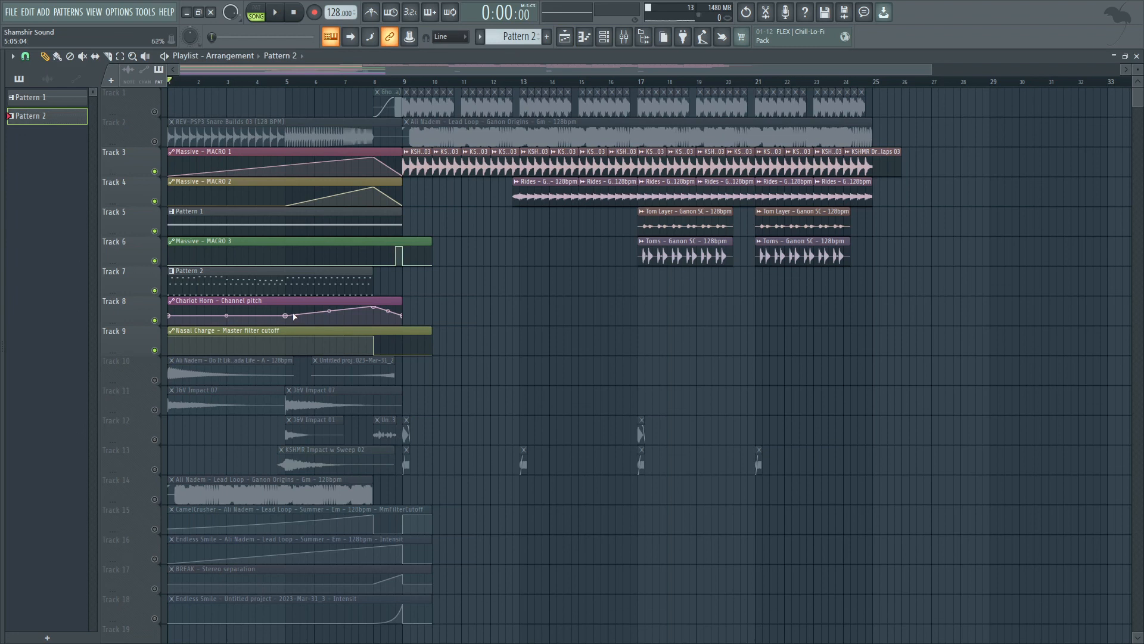
left_click(289, 84)
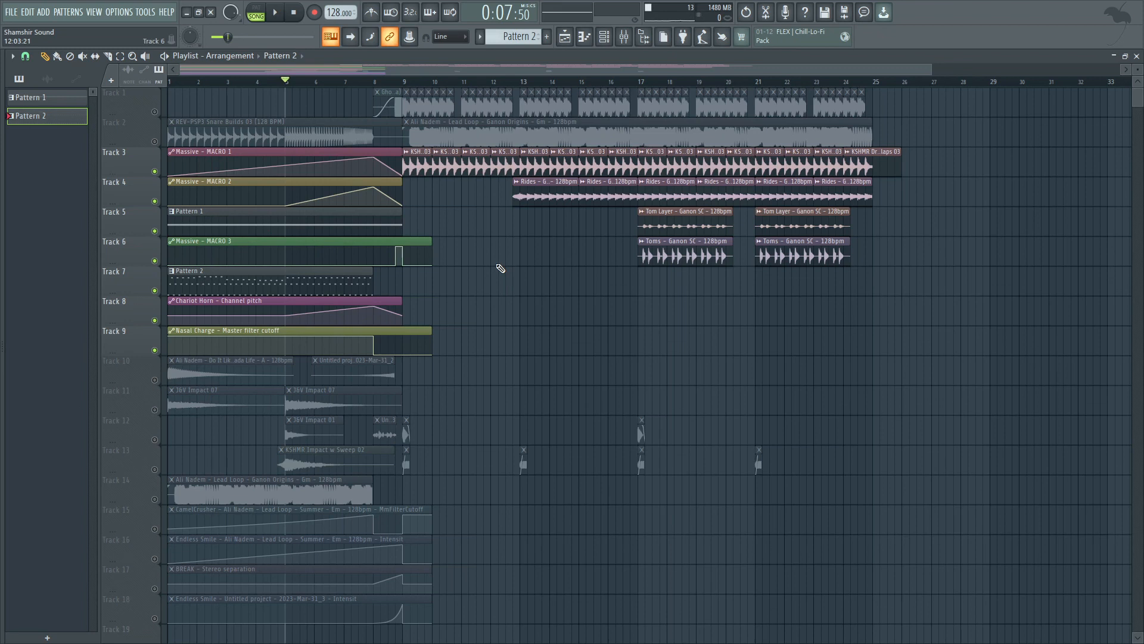
left_click(296, 15)
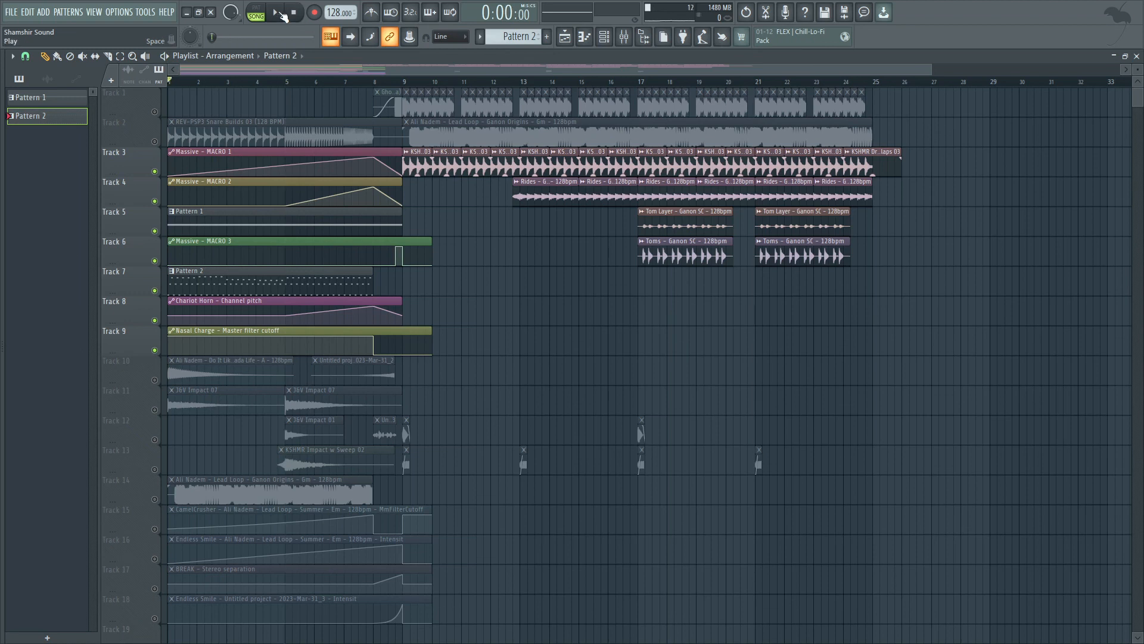
left_click(276, 14)
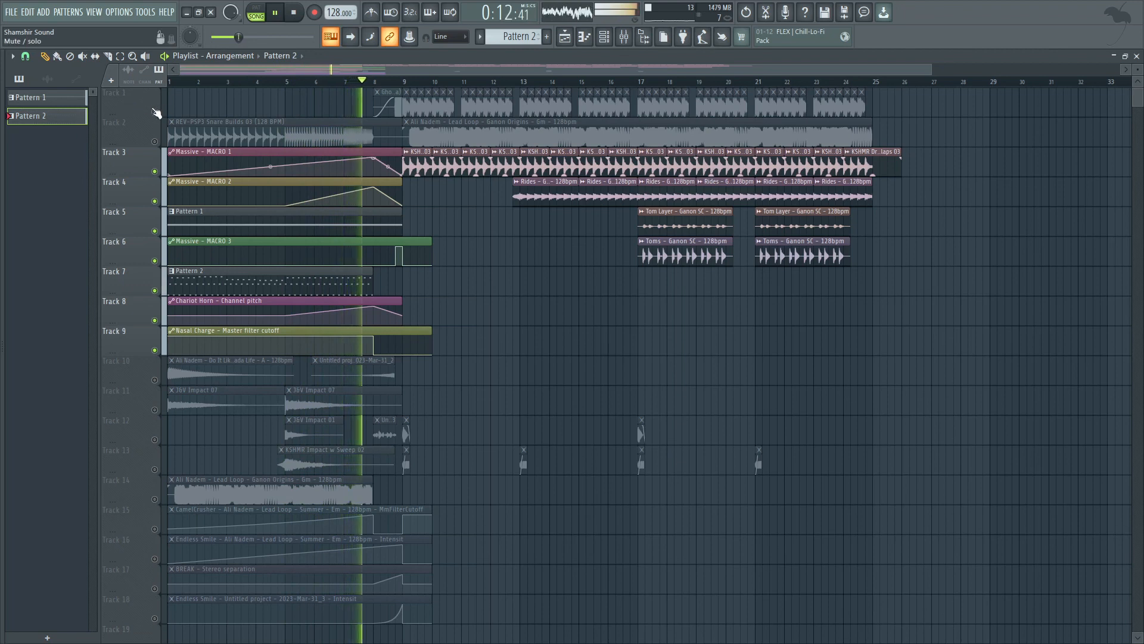
left_click(296, 14)
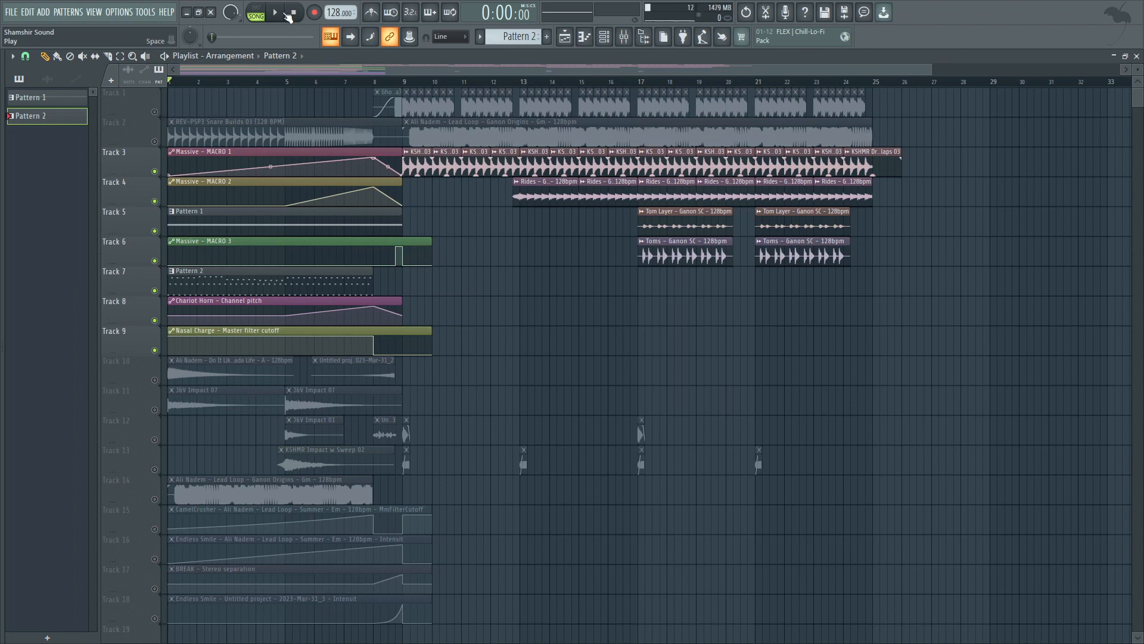
Unmute playlist tracks 10 to 13 with the impact and sweep samples.
left_click(155, 382)
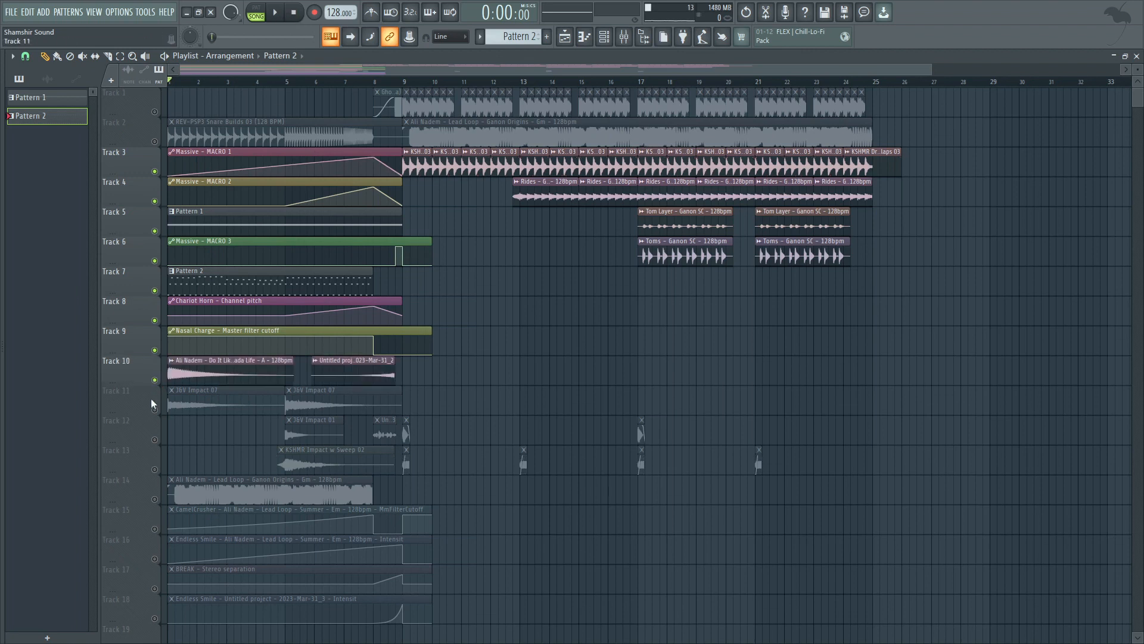
left_click(154, 410)
left_click(155, 439)
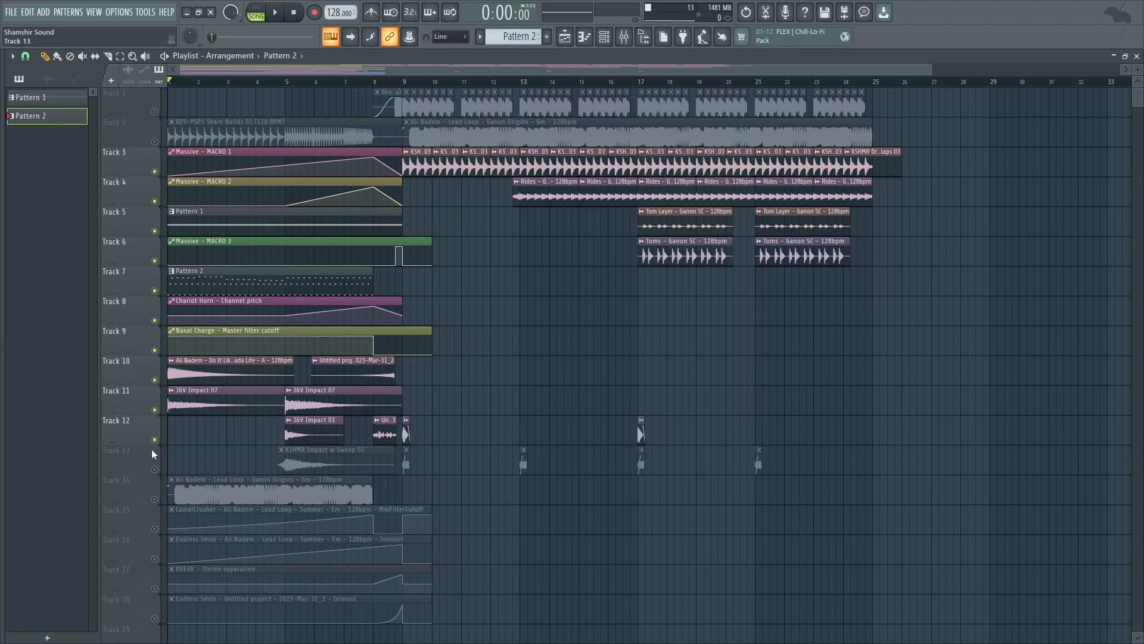
left_click(155, 469)
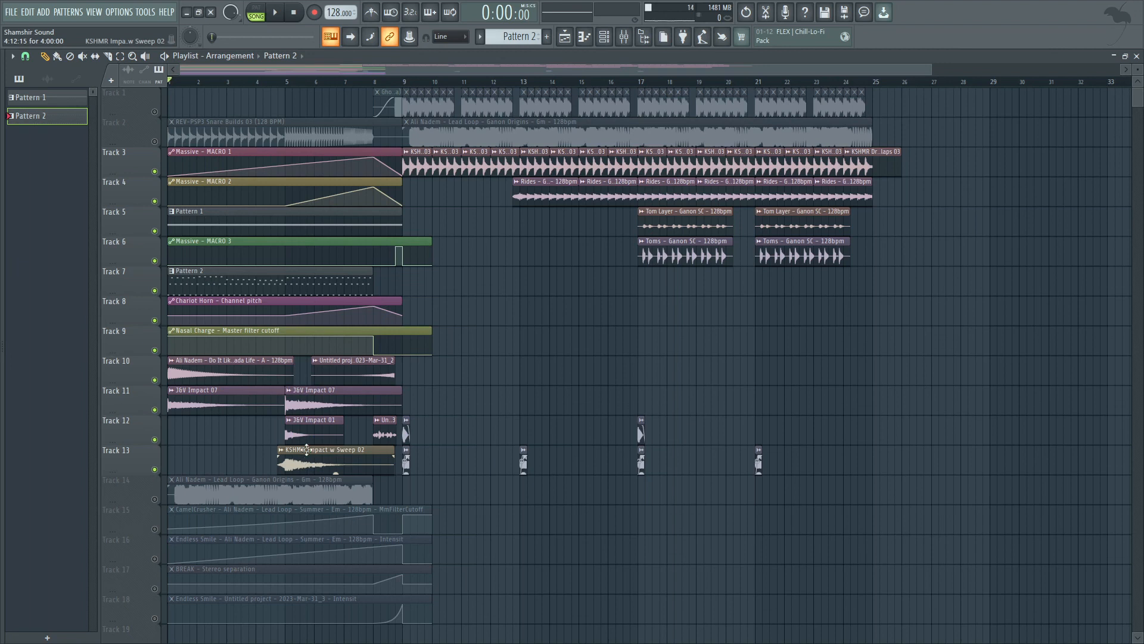
Highlight the first seven bars on the timeline, move the playhead to bar 5, and return it to the start.
left_click(287, 83)
mouse_move(290, 85)
left_mouse_down()
mouse_move(373, 81)
mouse_move(167, 83)
left_mouse_up()
left_click(330, 79)
left_click(238, 82)
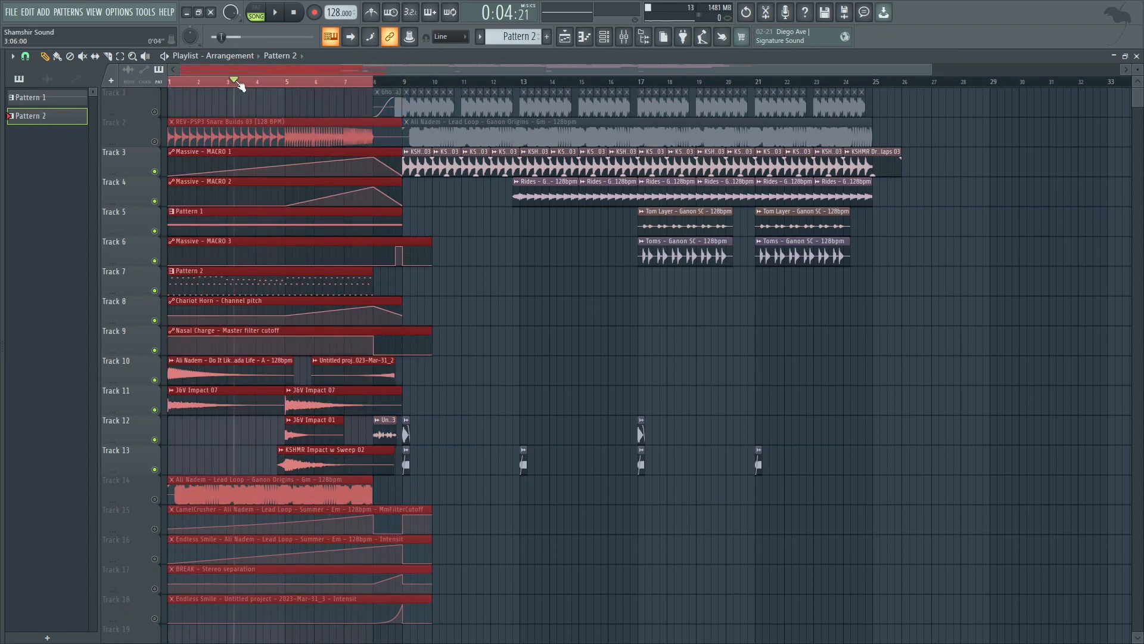
left_click(291, 84)
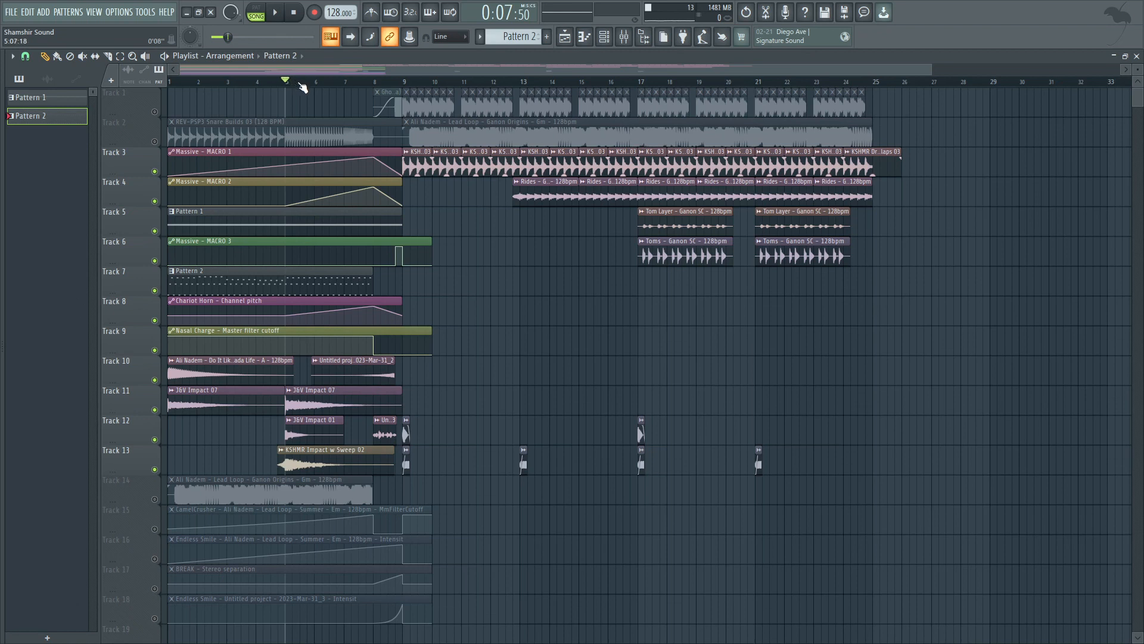
key("Home")
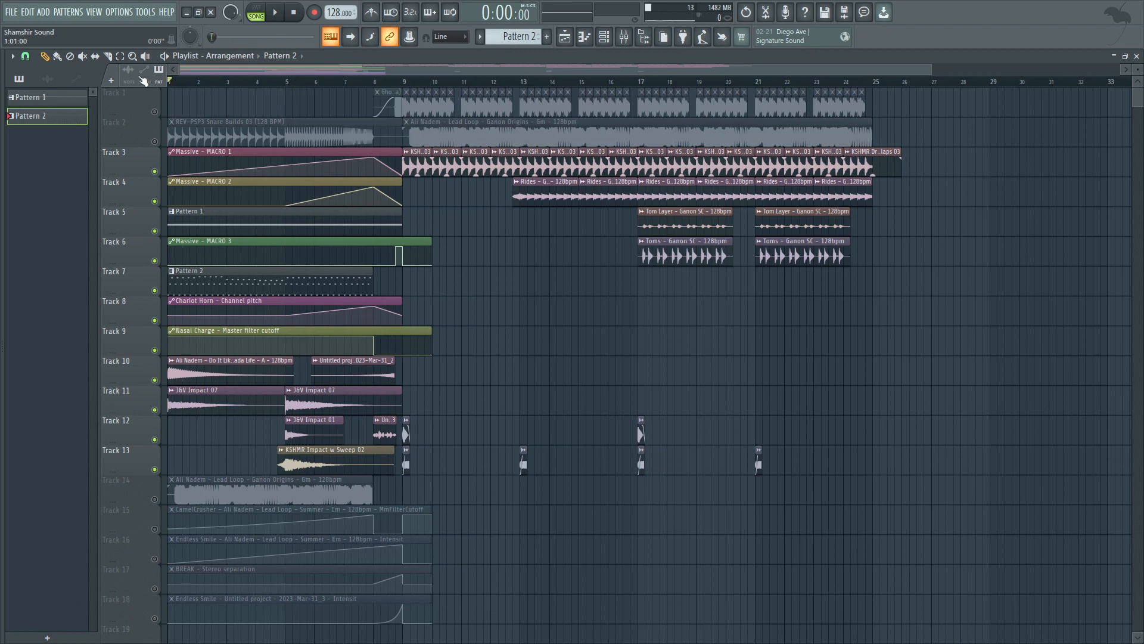
Mute tracks 5 and 7 and play the build-up's impact and sweep effects without the two patterns.
left_click(154, 290)
left_click(154, 231)
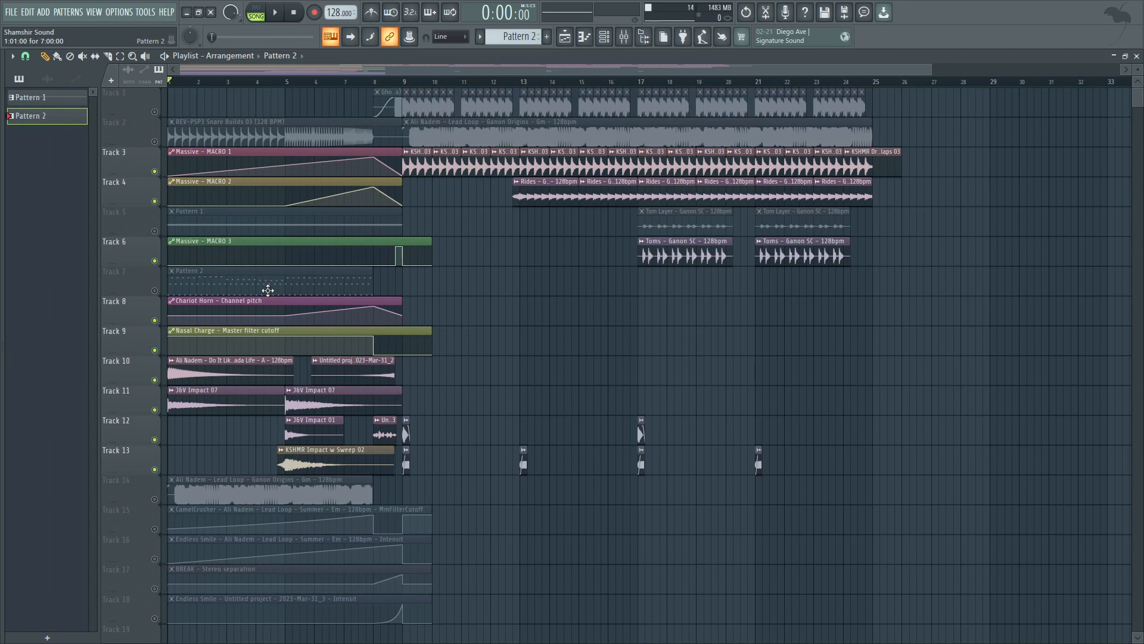
key("space")
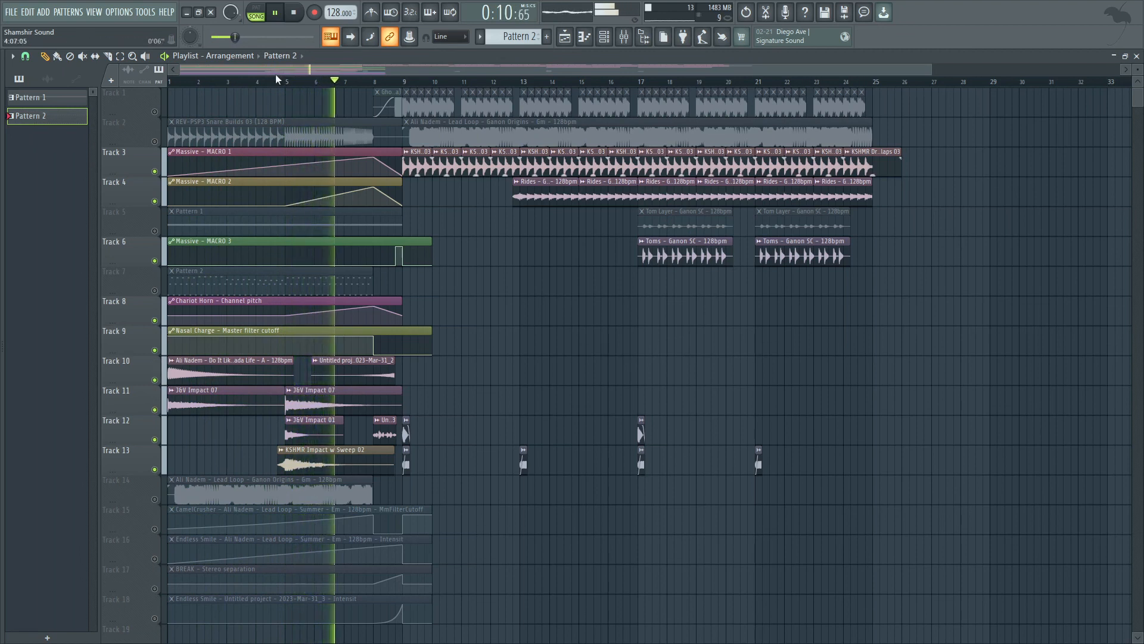
right_click(387, 434)
key("space")
key("ctrl+z")
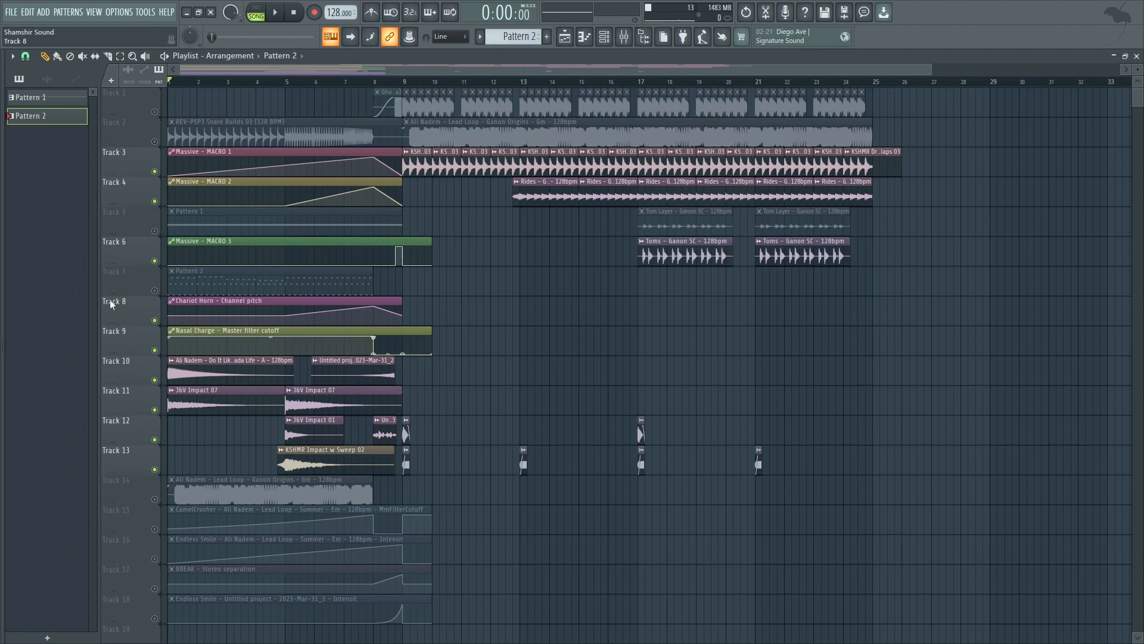
Show the mixer and select the lead loop's insert 1 to display its effect chain.
left_click_drag(215, 362, 192, 362)
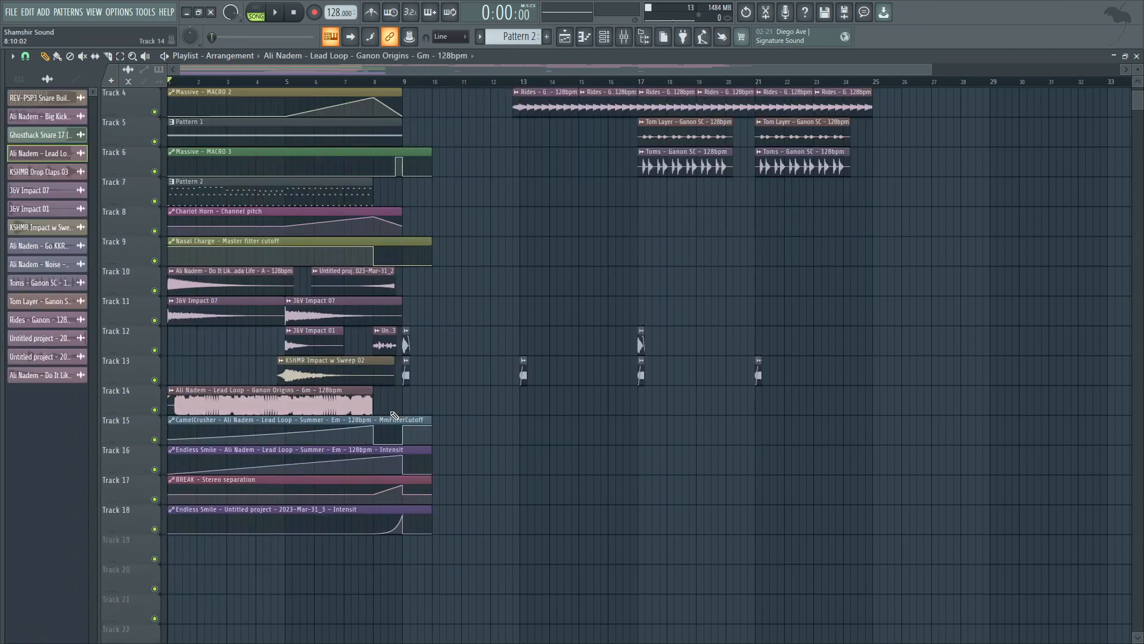
key("F9")
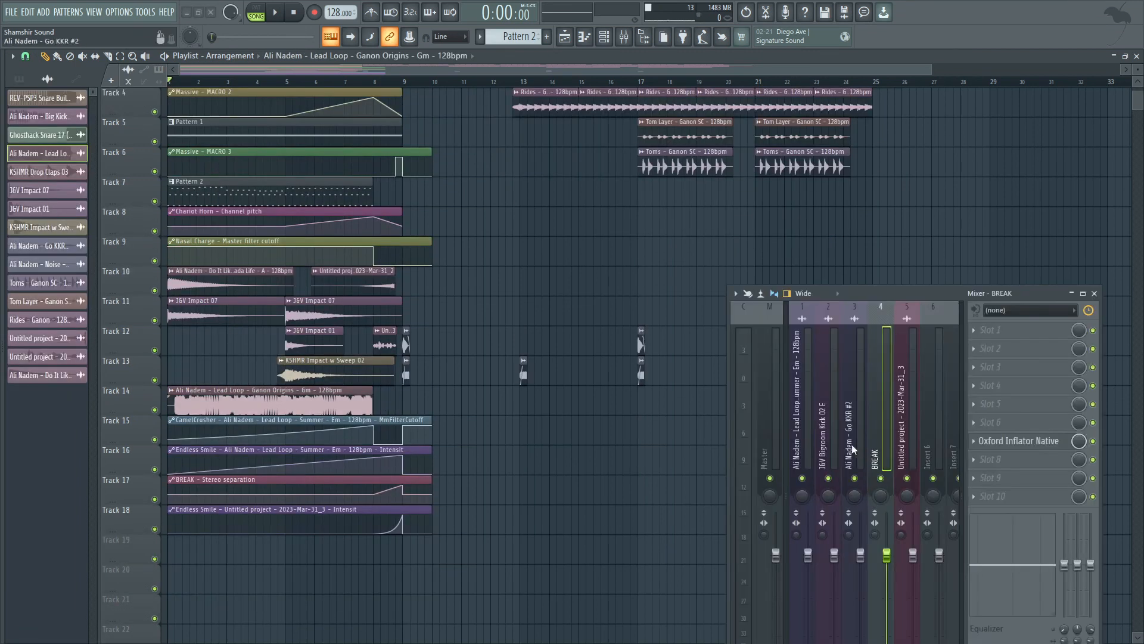
left_click(809, 439)
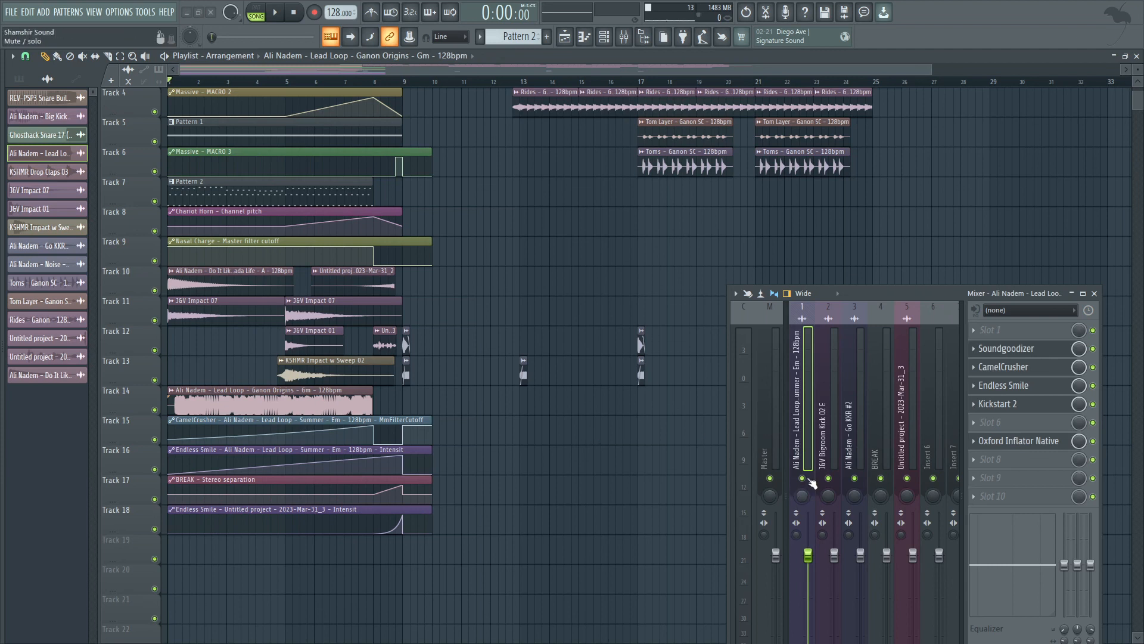
Solo the lead loop on track 14 together with automation tracks 15 to 18, and play it.
right_click(155, 410)
left_click(155, 440)
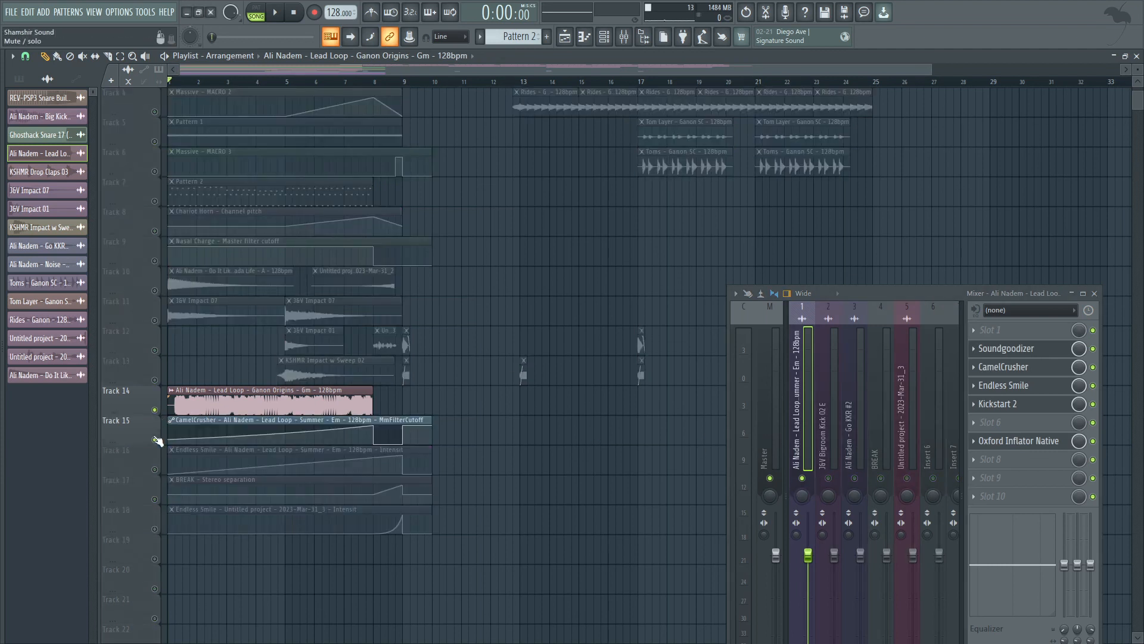
left_click(156, 470)
left_click(154, 500)
left_click(154, 529)
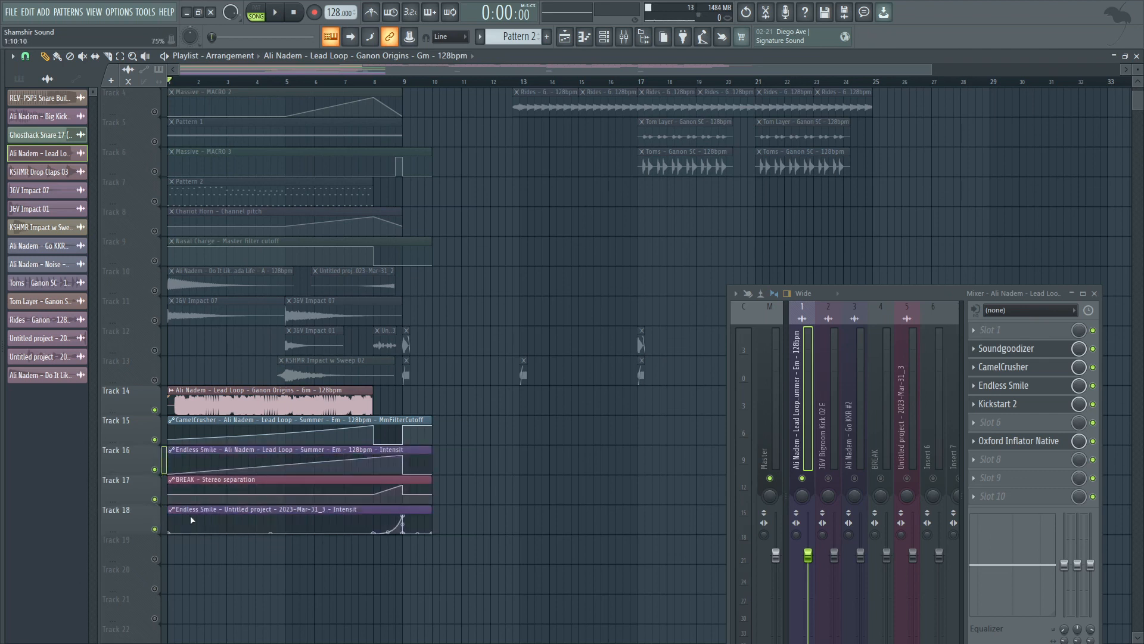
key("space")
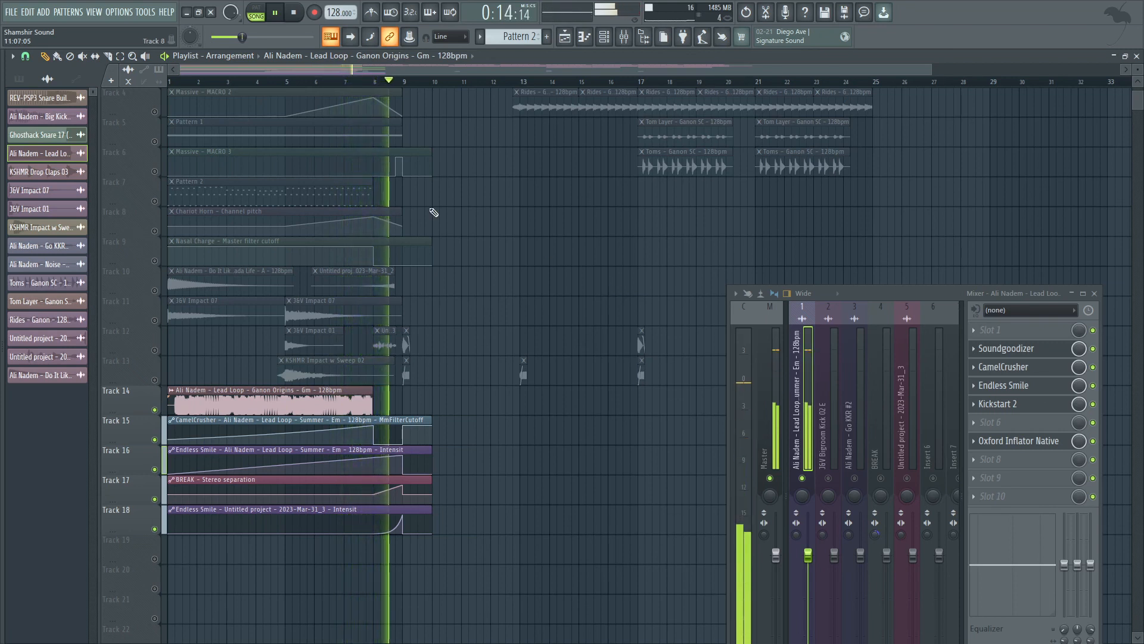
left_click(274, 18)
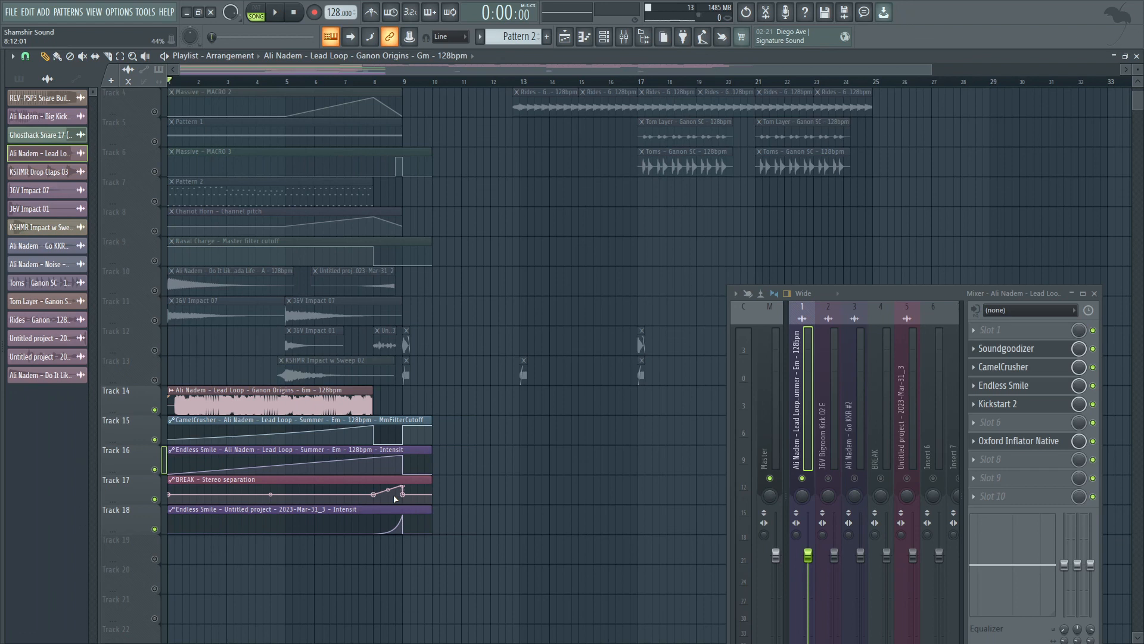
Clear the solo so that all playlist tracks are unmuted.
scroll(289, 238, "up", 3)
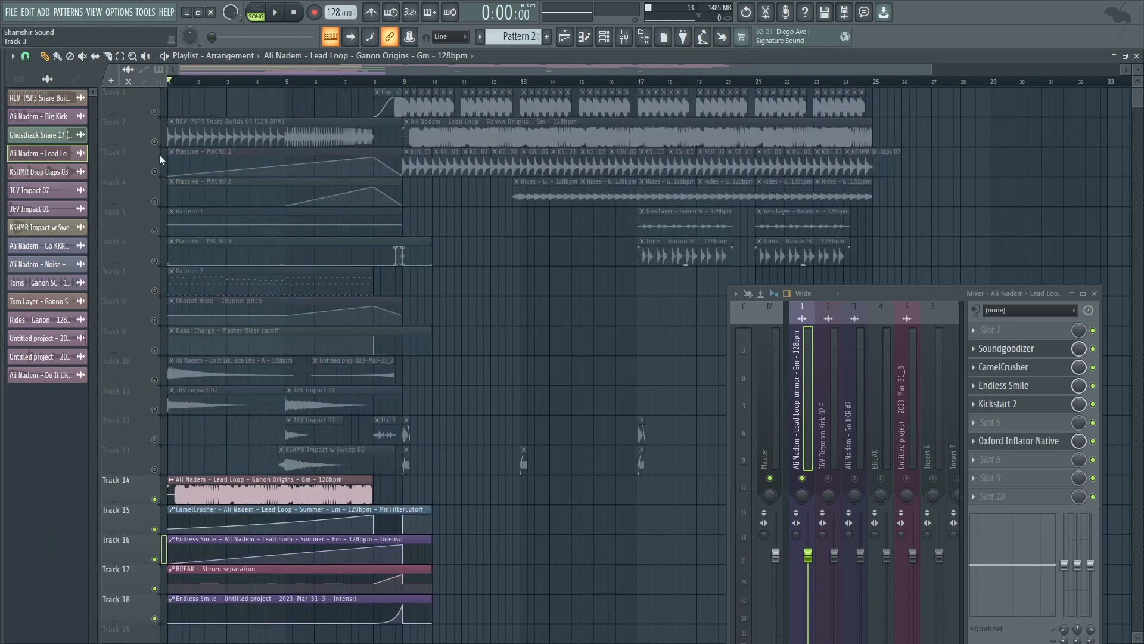
right_click(154, 171)
right_click(155, 171)
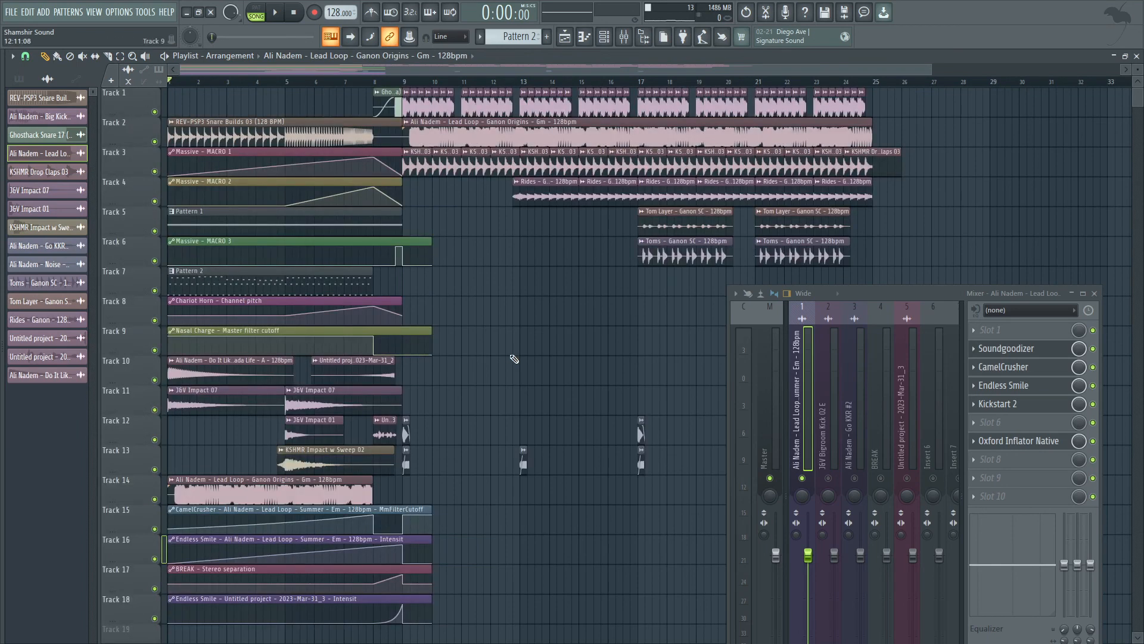
scroll(514, 358, "down", 3)
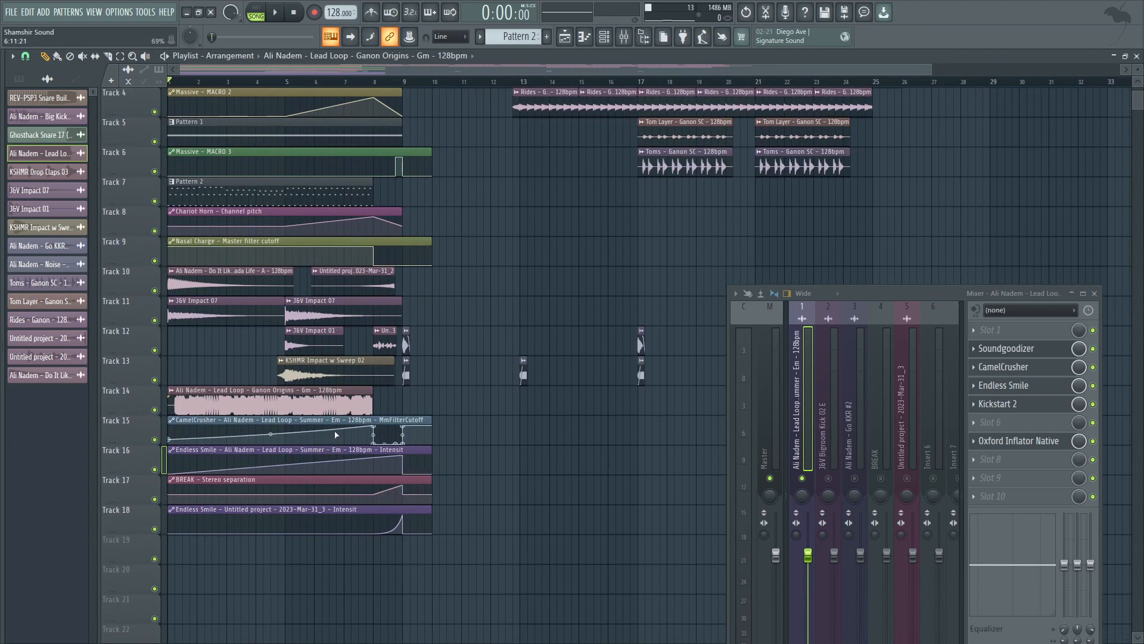
scroll(470, 362, "up", 2)
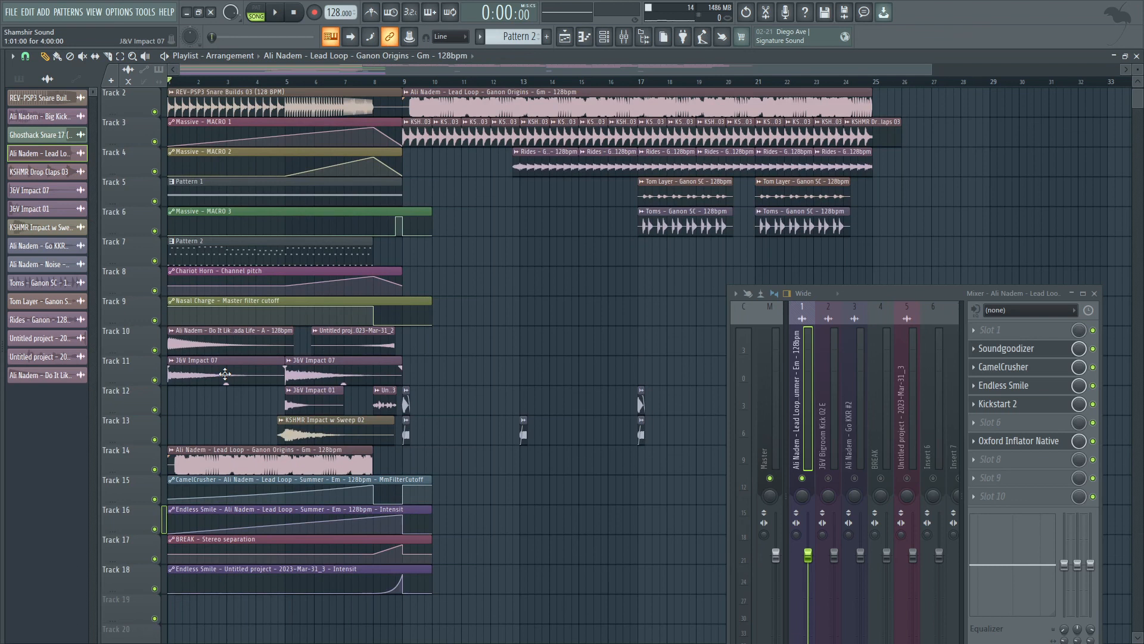
Mark the time range from bar 5 to the end of bar 7 on the playlist timeline and clear the selection.
scroll(225, 374, "up", 1)
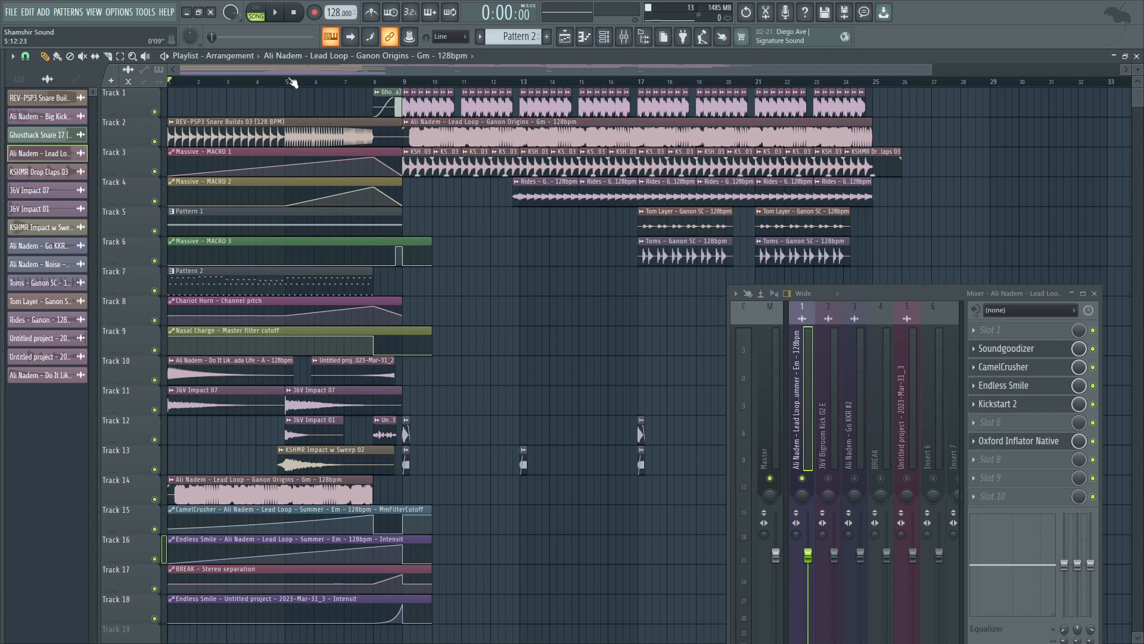
left_click_drag(287, 83, 367, 89)
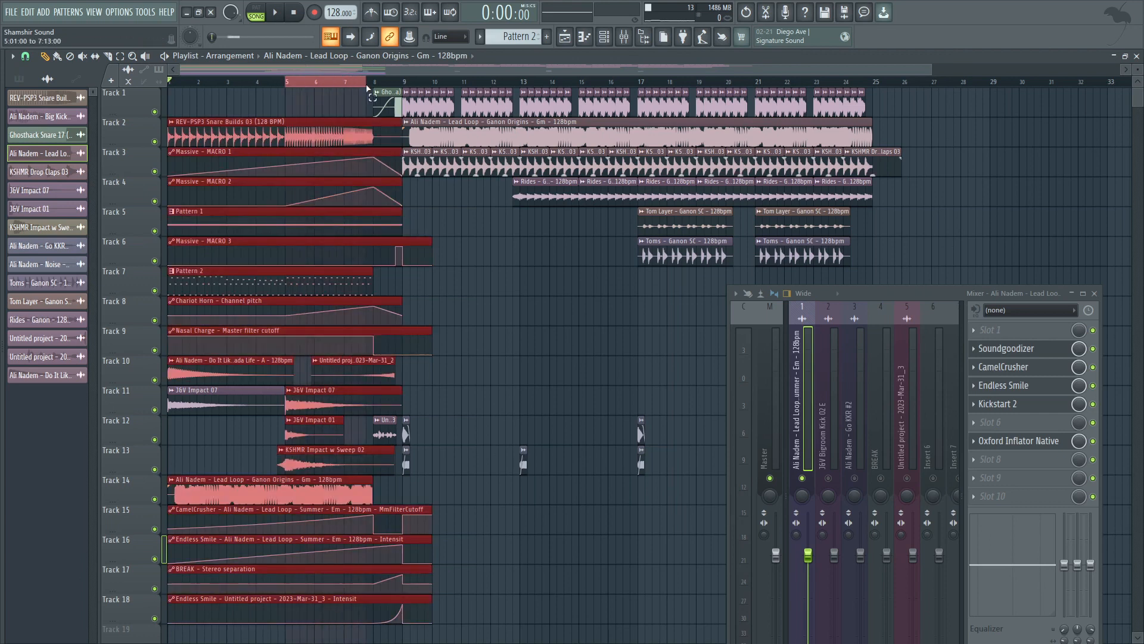
double_click(288, 82)
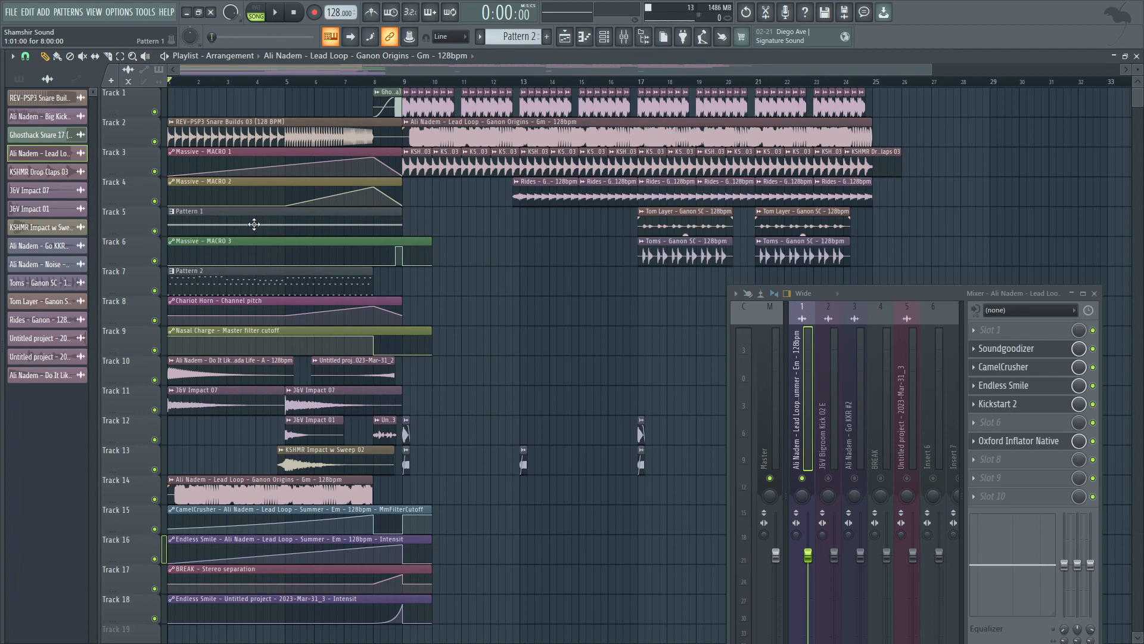
Display the mixer effect chain of the short clip at bar 8 on track 12 and inspect its Fruity Blood Overdrive settings.
left_click(383, 420)
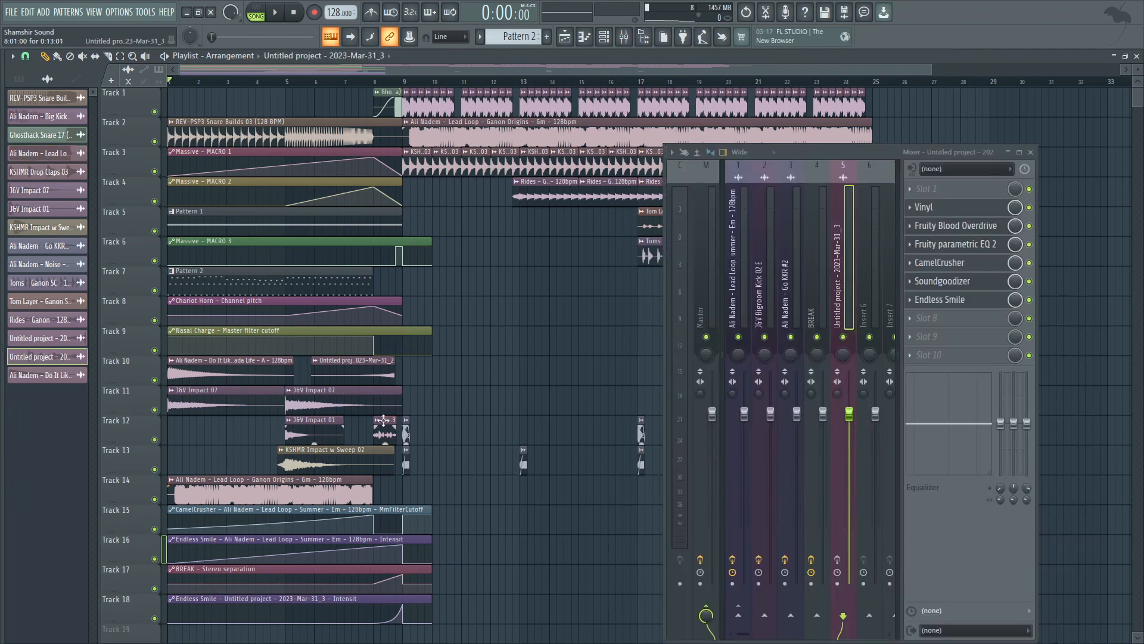
left_click(971, 229)
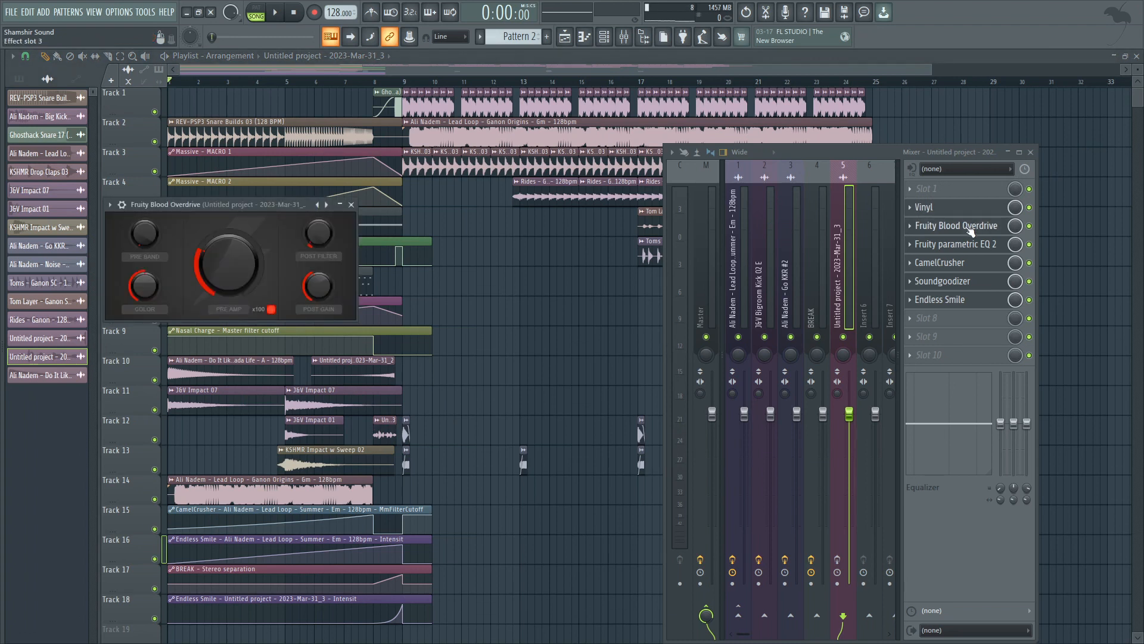
left_click(970, 229)
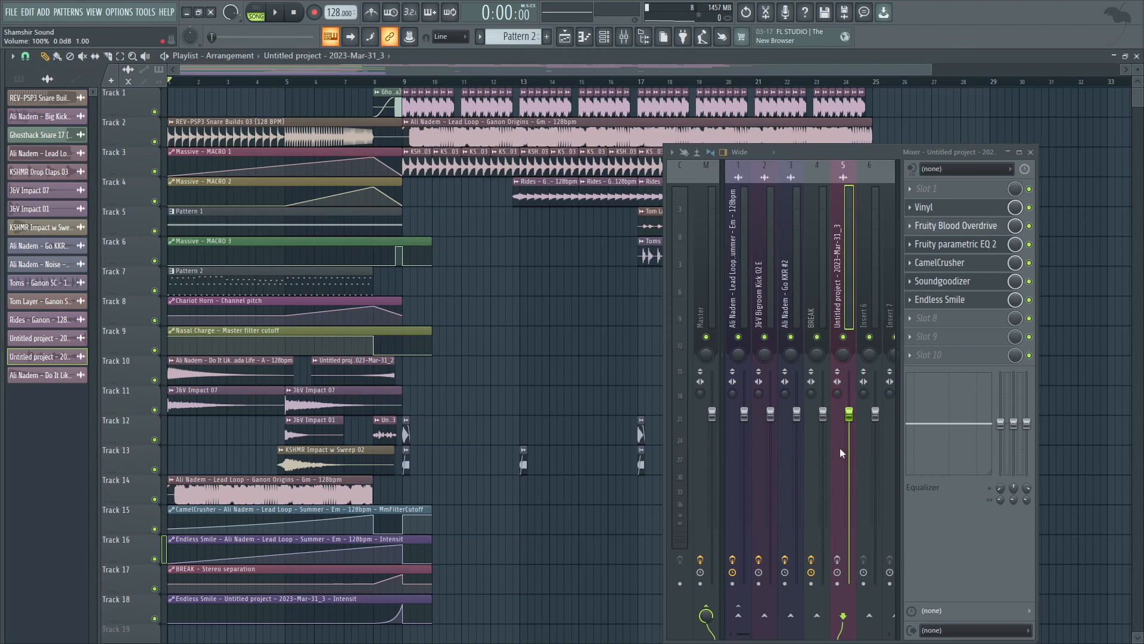
Audition the short bar 8 clip's sample from its channel settings twice, and close the settings and the mixer.
double_click(402, 429)
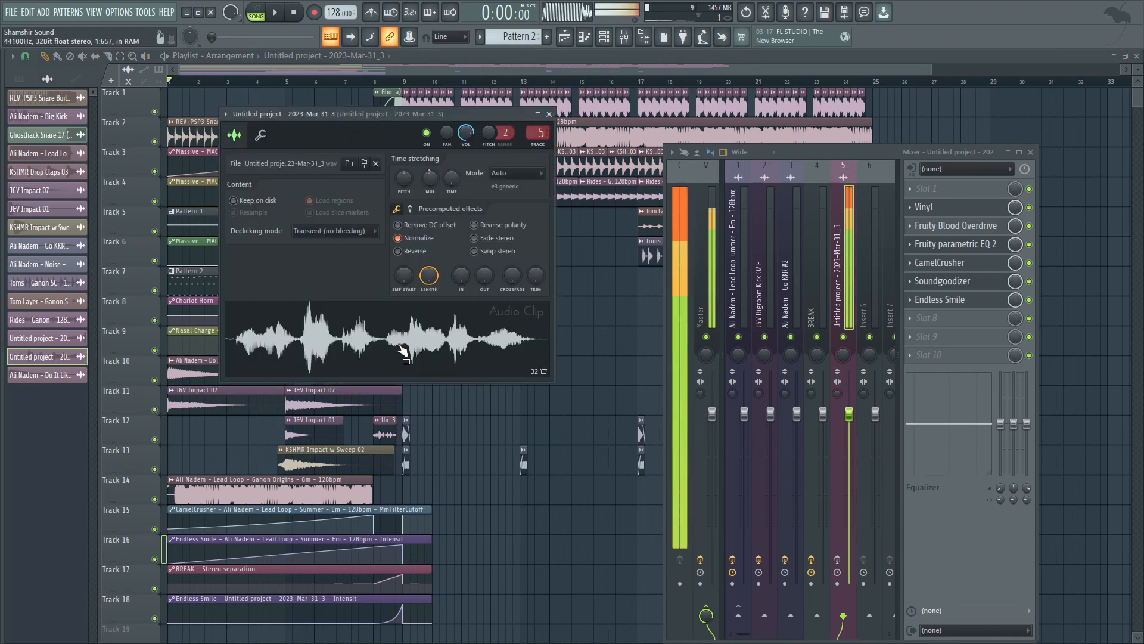
key("Escape")
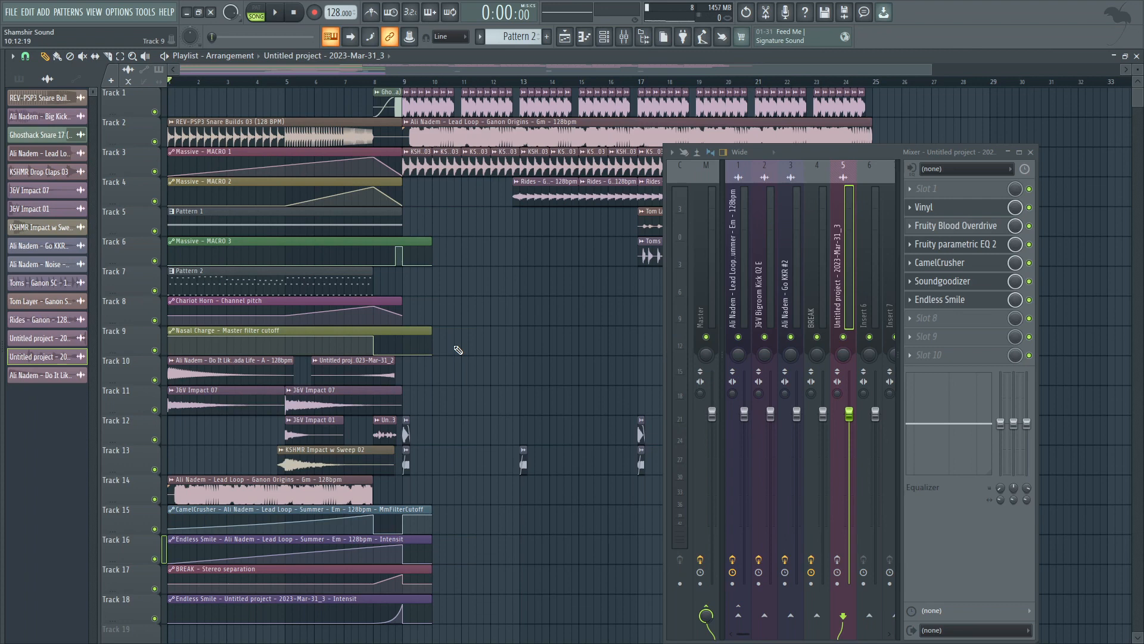
double_click(405, 427)
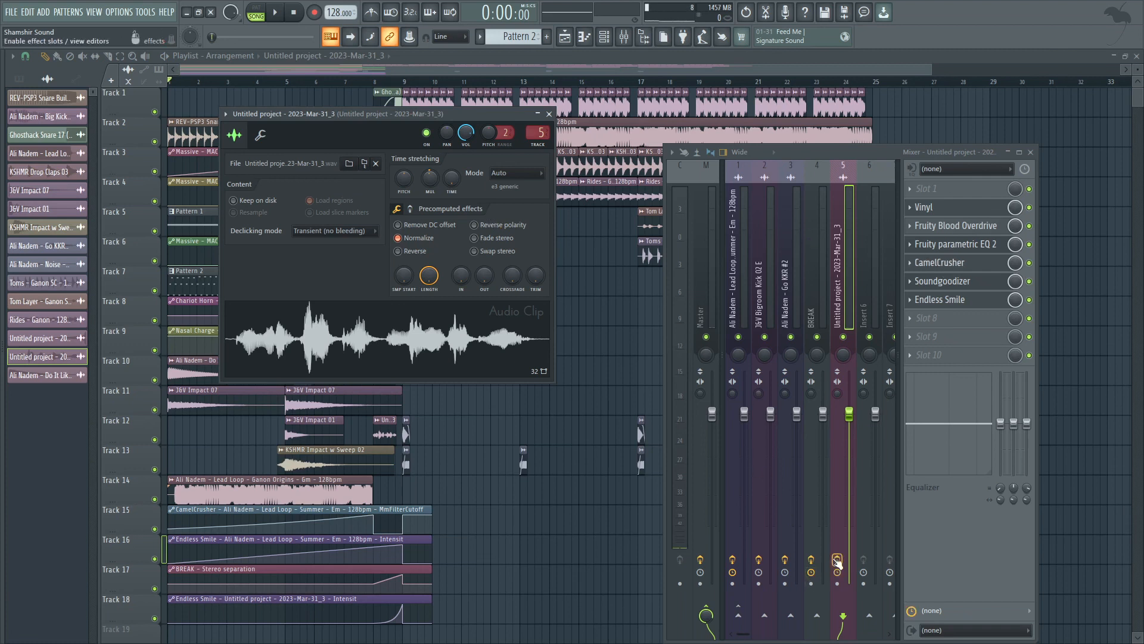
left_click(412, 344)
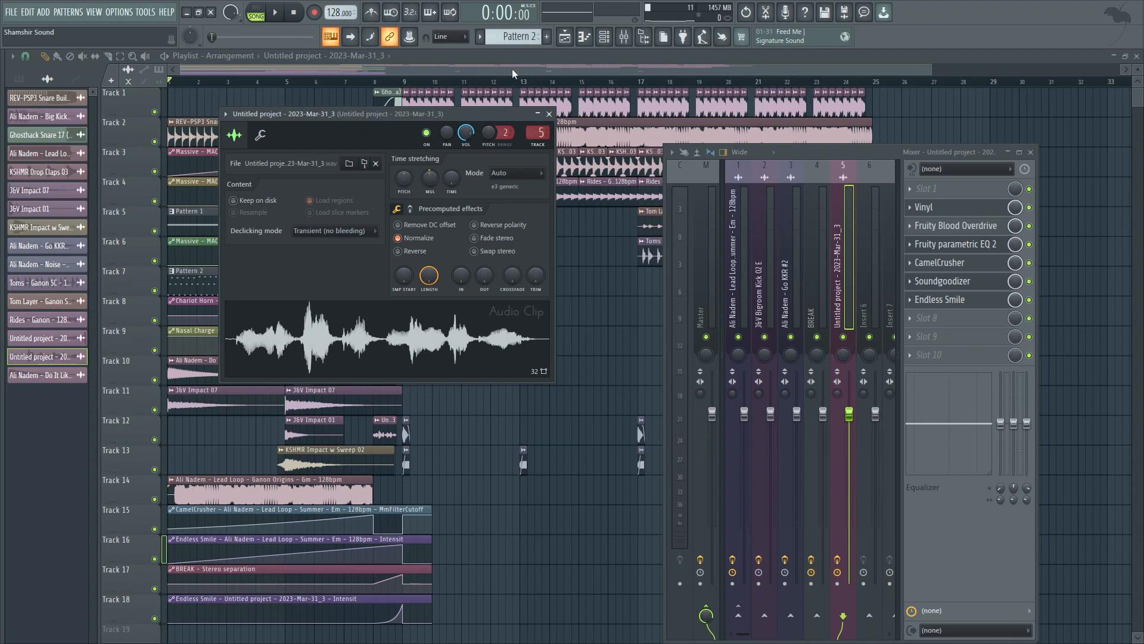
key("Escape")
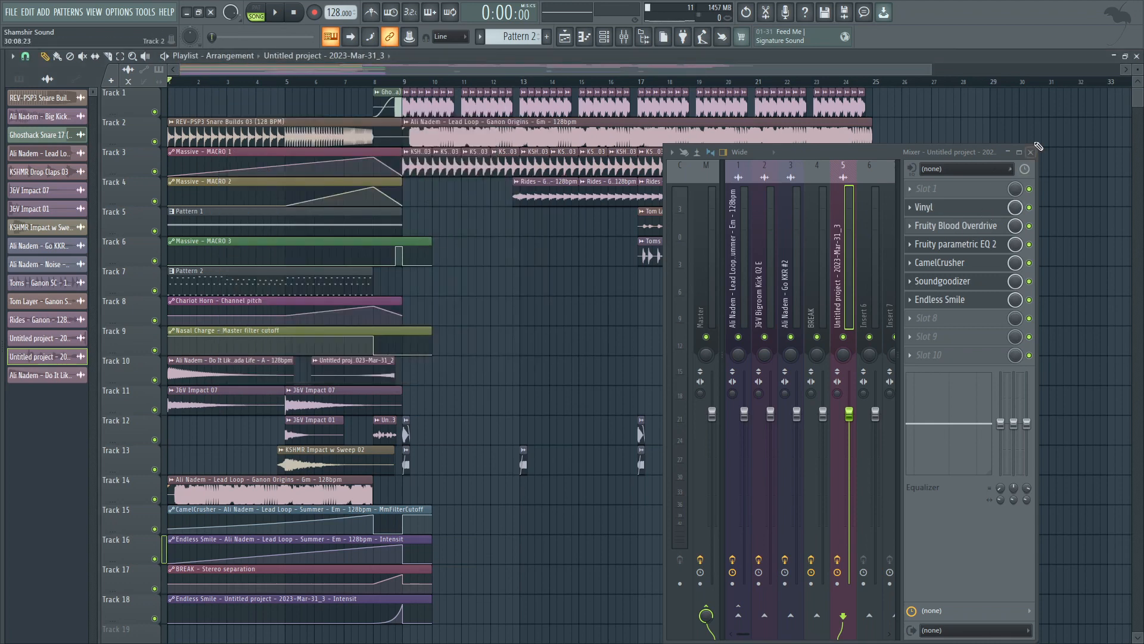
left_click(1031, 153)
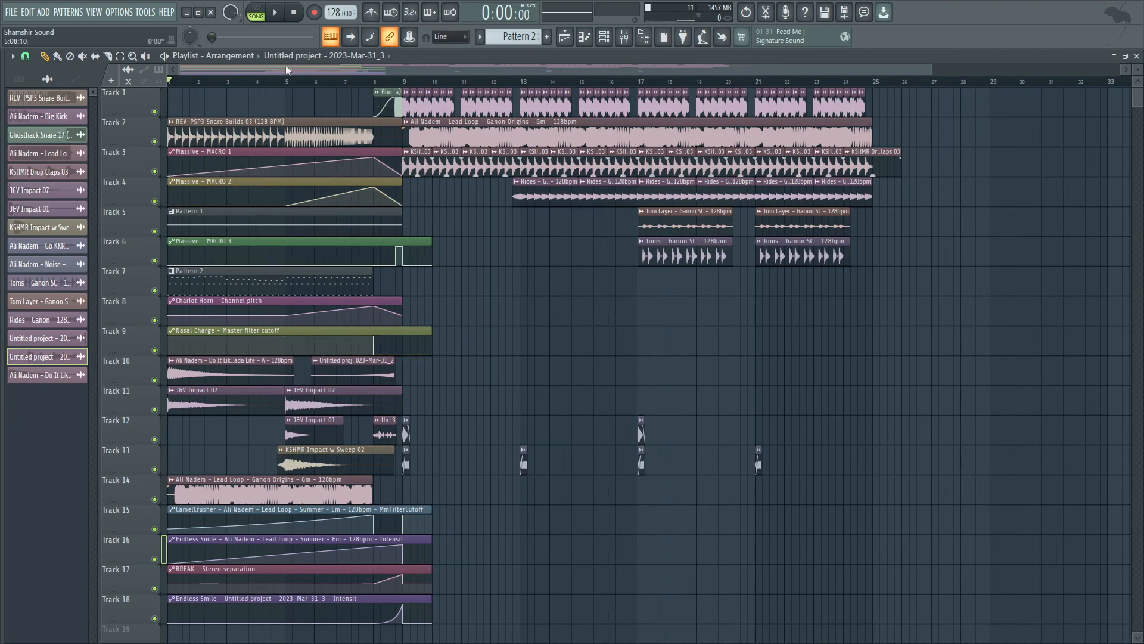
Play the full arrangement from the start through the build-up into bar 10 with a look at the mixer levels, and stop playback.
key("space")
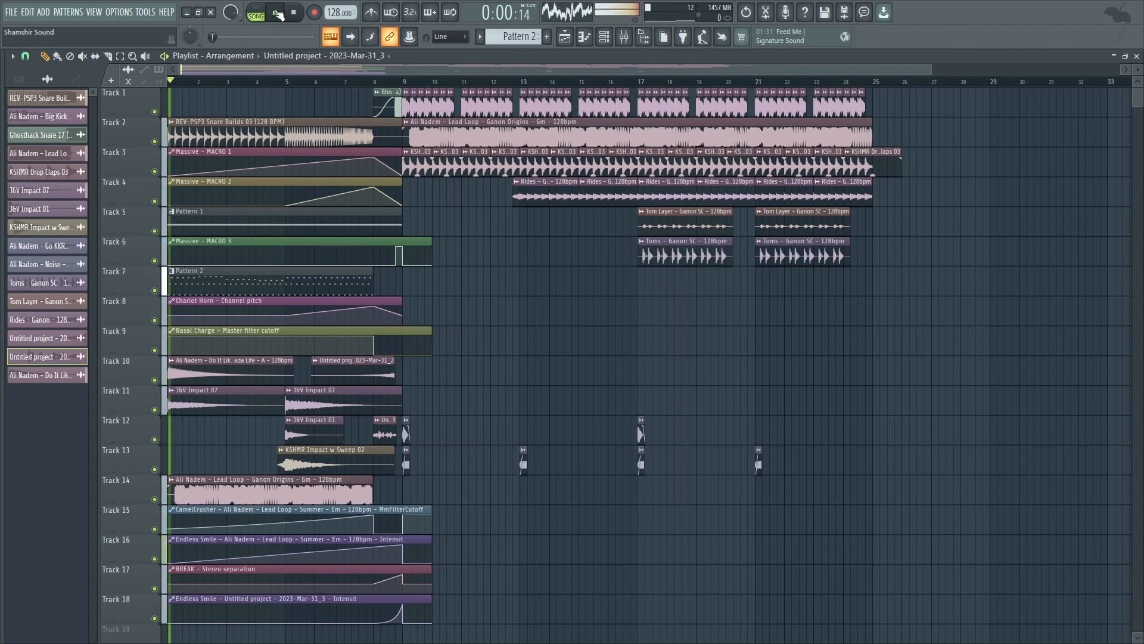
left_click(624, 37)
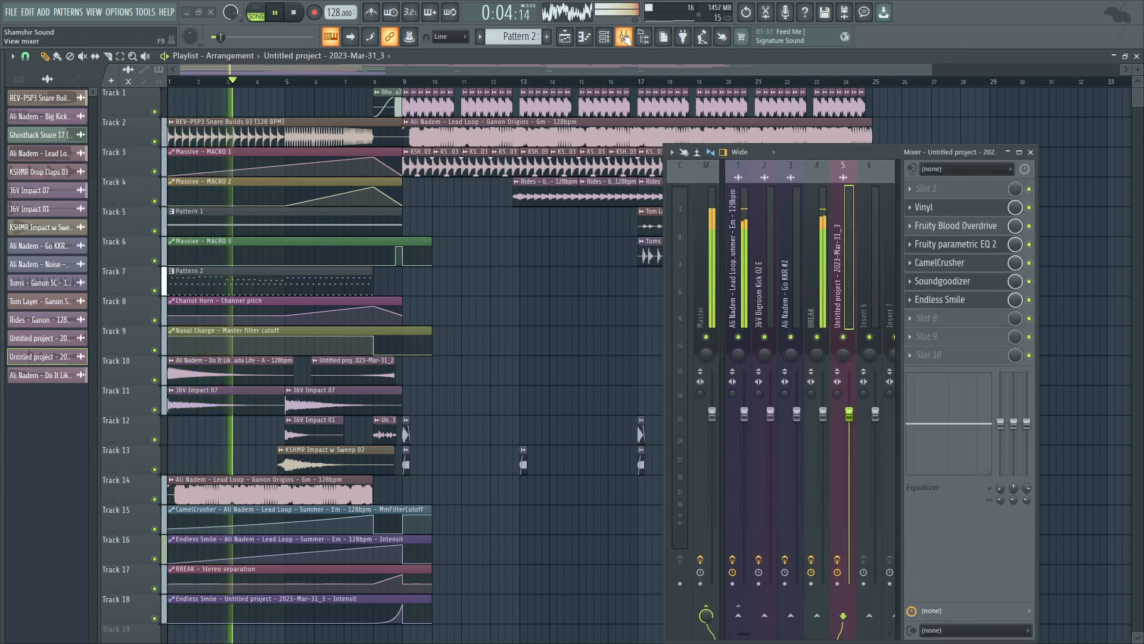
left_click(627, 37)
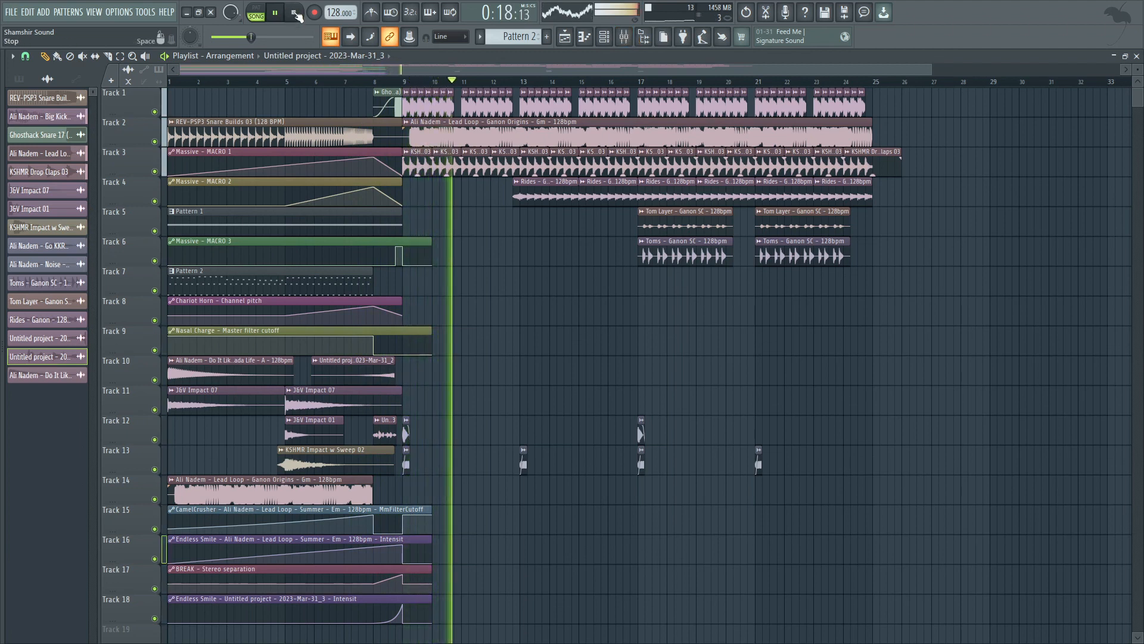
key("space")
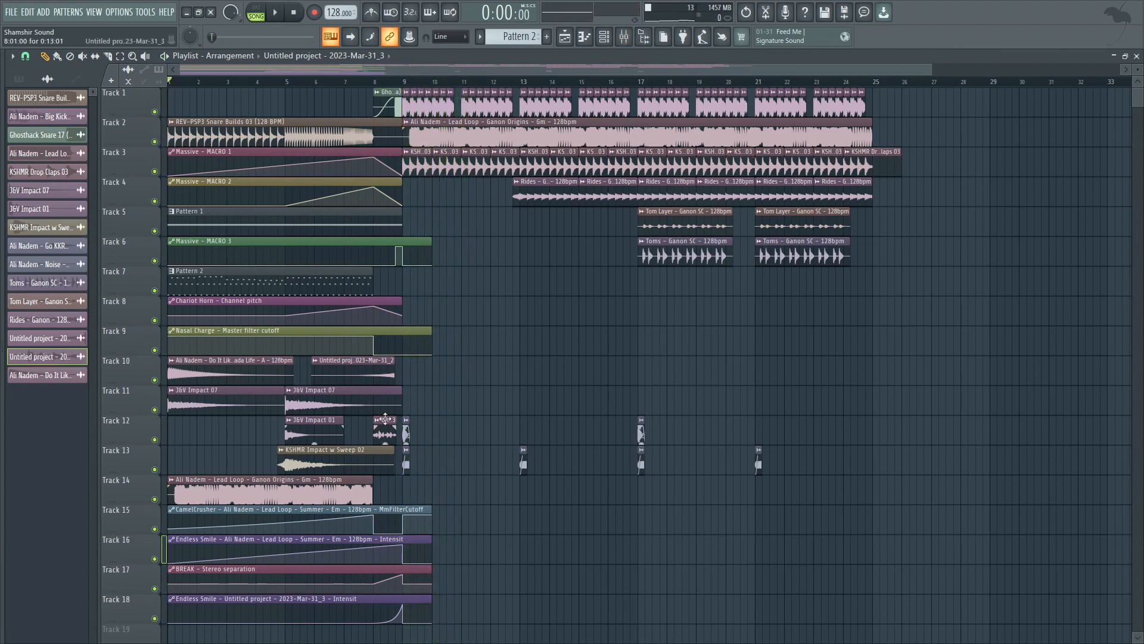